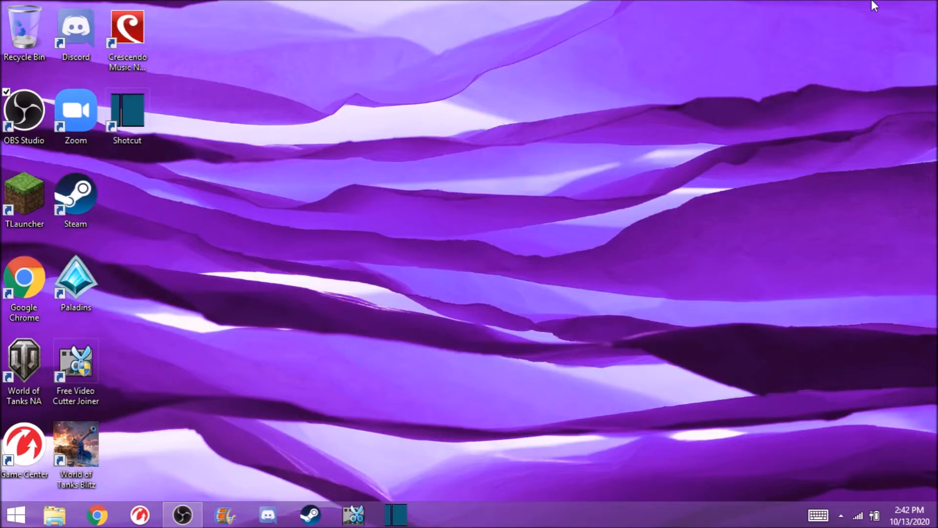
- Open Chrome and go to powtoon.com
{"action": "left_click", "coordinate": [99, 513]}
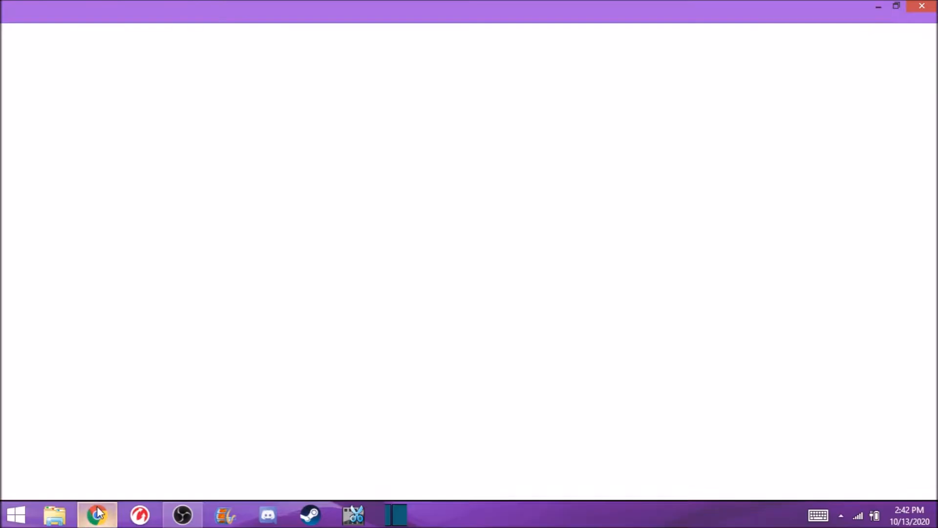
{"action": "type", "text": "powtoon.com"}
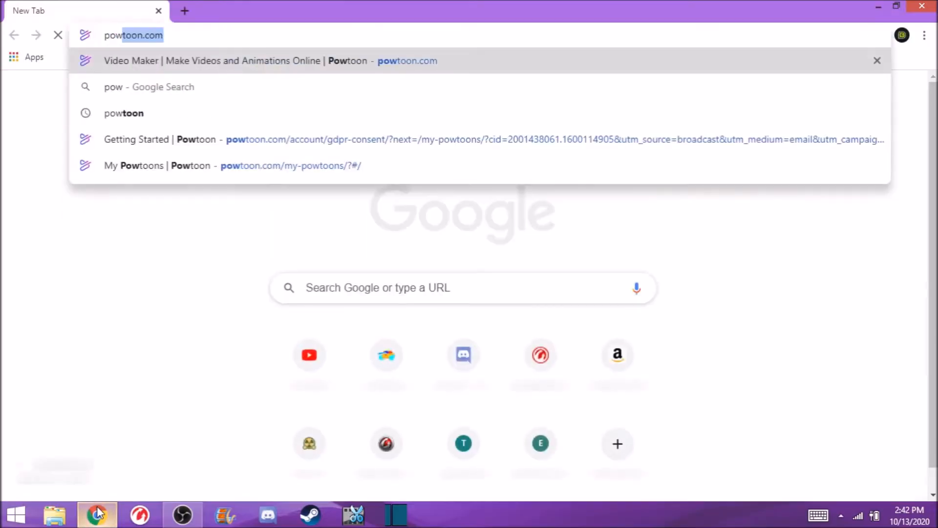
{"action": "key", "text": "Return"}
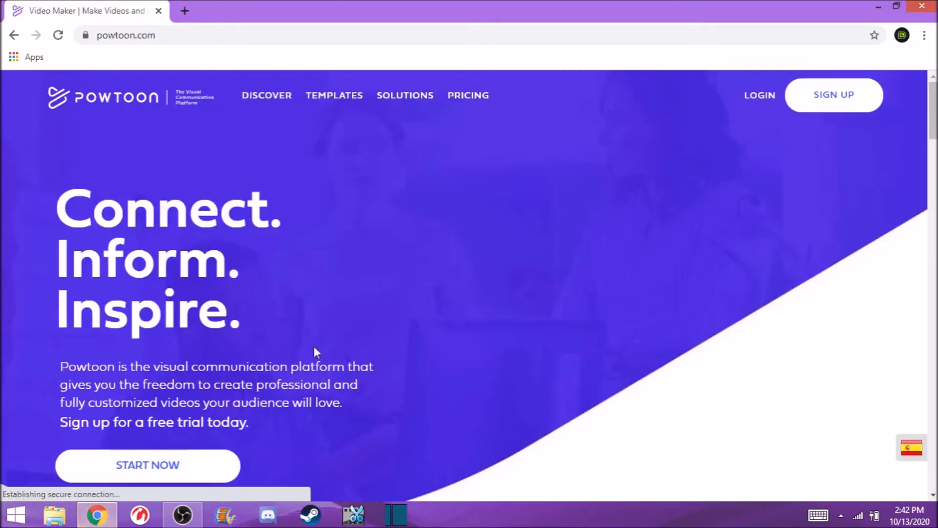
- Open the My Powtoons workspace from the Powtoon homepage
{"action": "scroll", "coordinate": [195, 430], "scroll_direction": "down", "scroll_amount": 1}
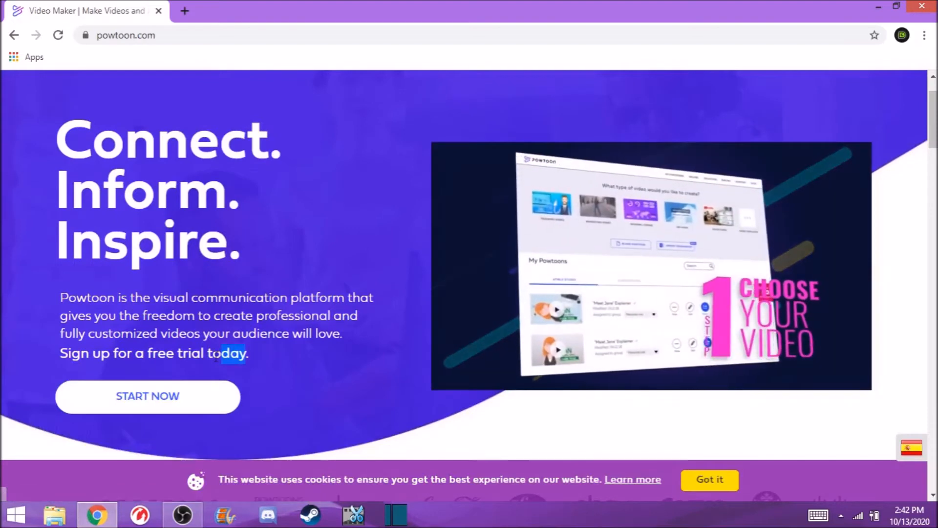
{"action": "scroll", "coordinate": [320, 367], "scroll_direction": "up", "scroll_amount": 1}
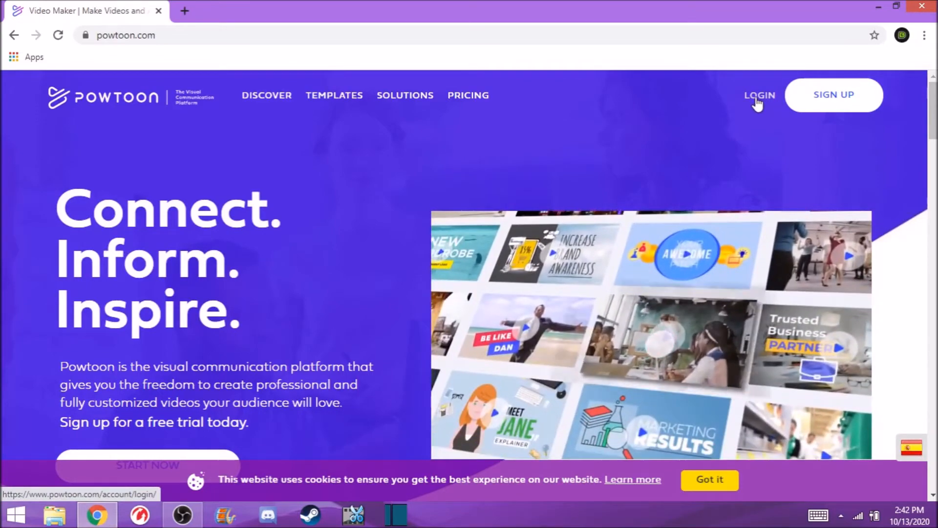
{"action": "scroll", "coordinate": [248, 299], "scroll_direction": "down", "scroll_amount": 2}
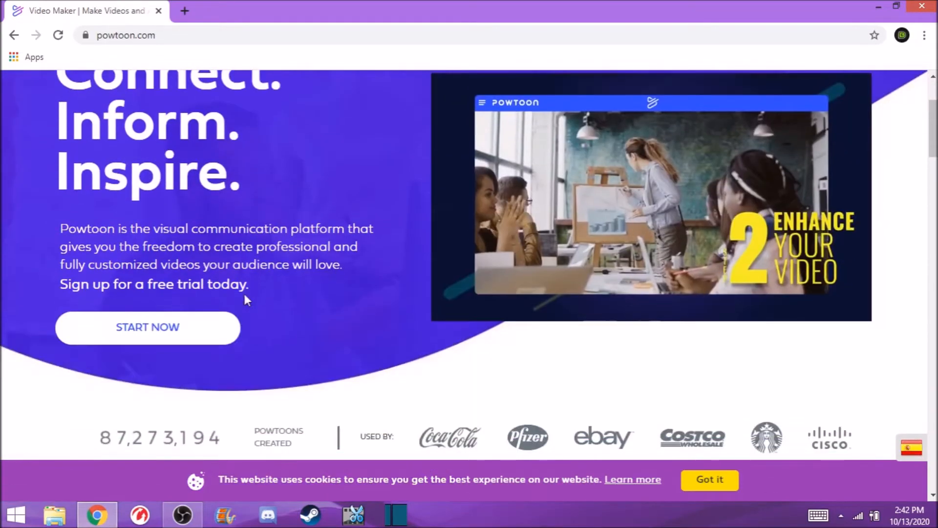
{"action": "left_click_drag", "start_coordinate": [148, 285], "coordinate": [231, 285]}
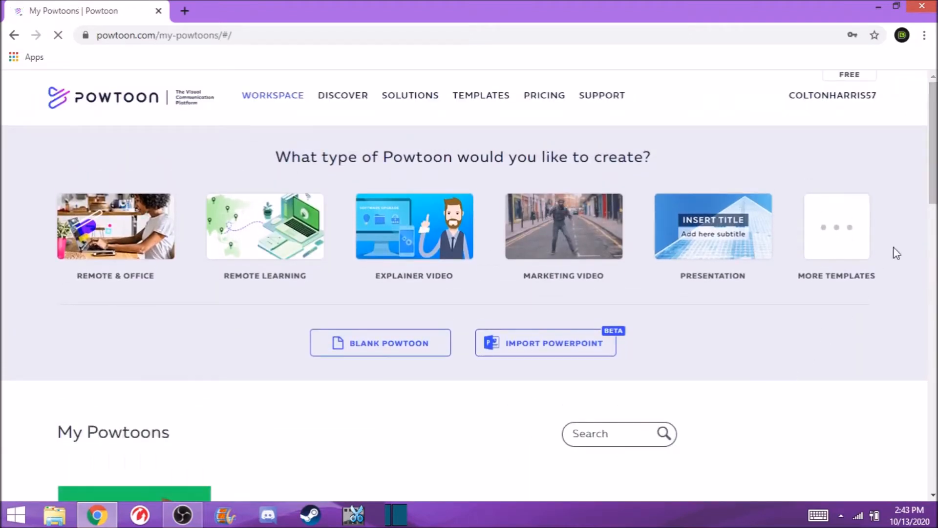
- Dismiss the browser's save-password prompt and return to the top of the workspace
{"action": "scroll", "coordinate": [934, 170], "scroll_direction": "down", "scroll_amount": 7}
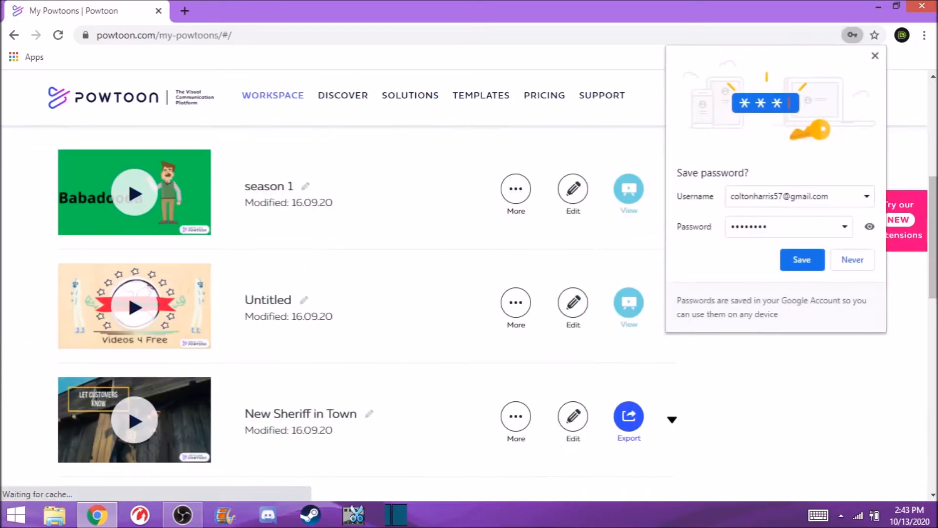
{"action": "left_click", "coordinate": [876, 55]}
{"action": "scroll", "coordinate": [933, 234], "scroll_direction": "up", "scroll_amount": 6}
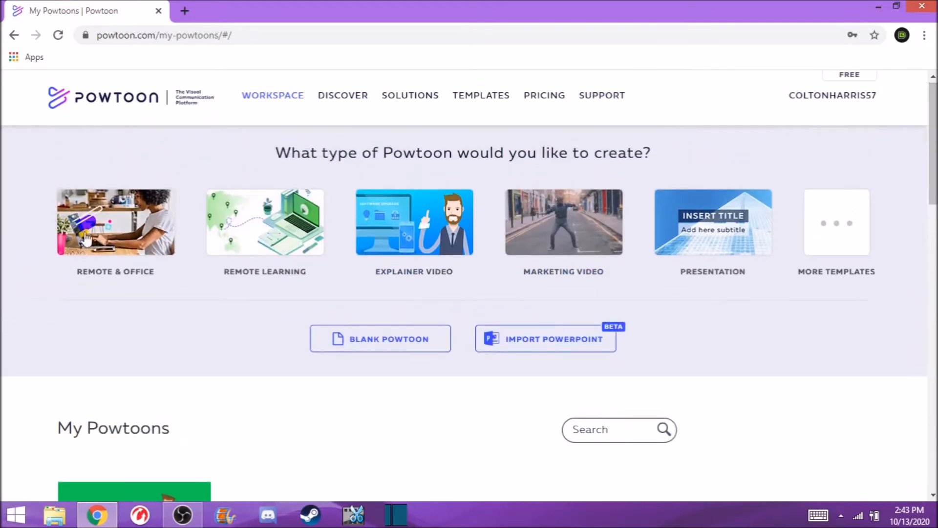
- Create a blank Powtoon using the Cartoon look
{"action": "left_click", "coordinate": [413, 351]}
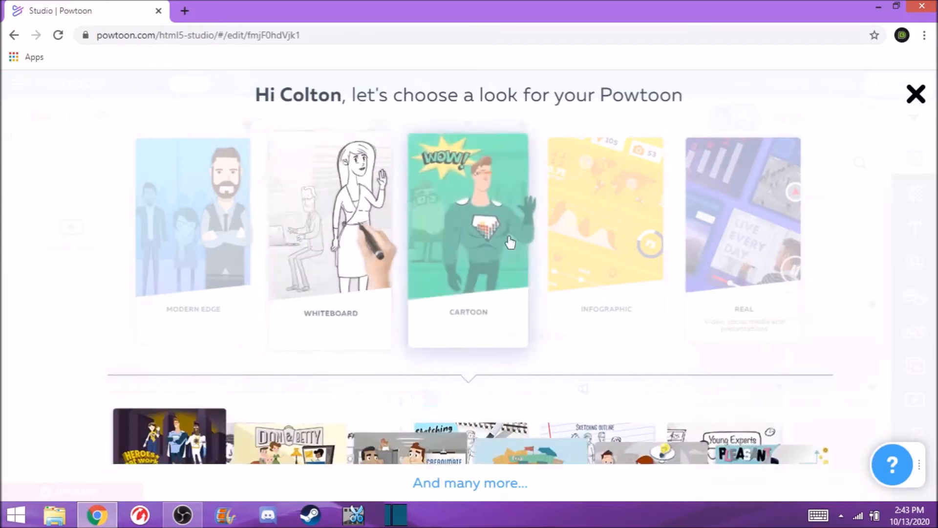
{"action": "left_click", "coordinate": [468, 279]}
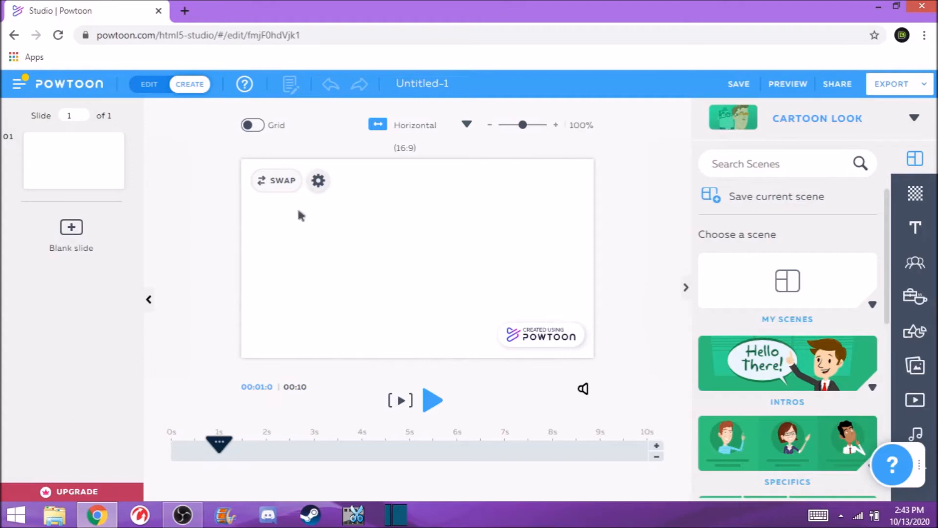
{"action": "left_click_drag", "start_coordinate": [149, 460], "coordinate": [151, 458]}
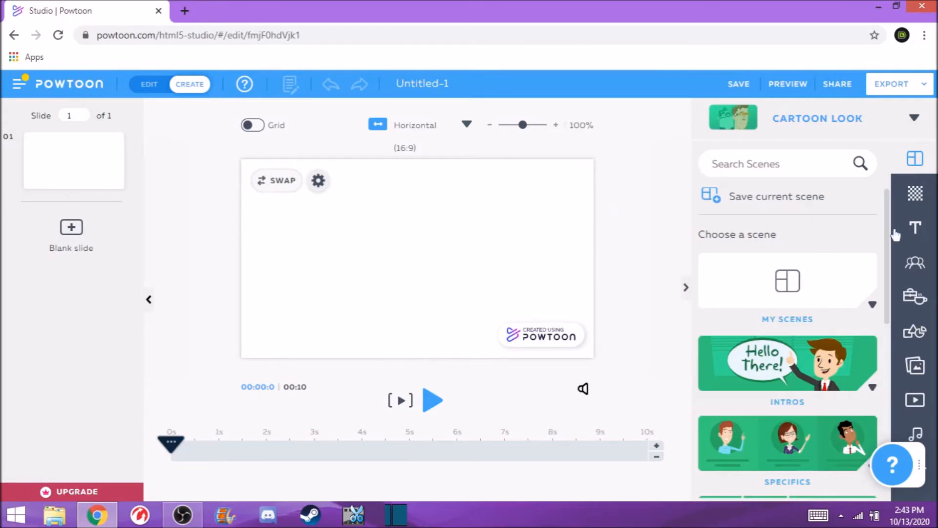
- Apply the VS comparison scene from the Intros category to the first slide
{"action": "scroll", "coordinate": [811, 352], "scroll_direction": "down", "scroll_amount": 1}
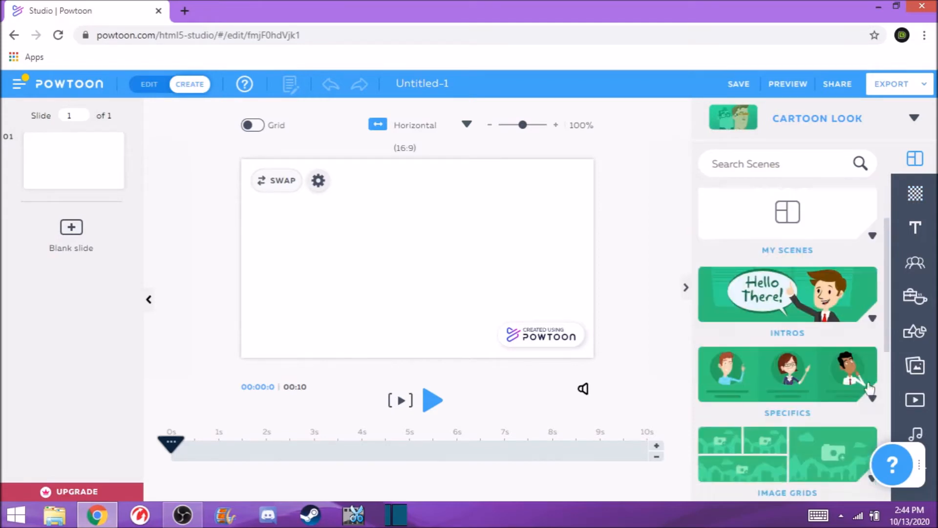
{"action": "left_click", "coordinate": [873, 319]}
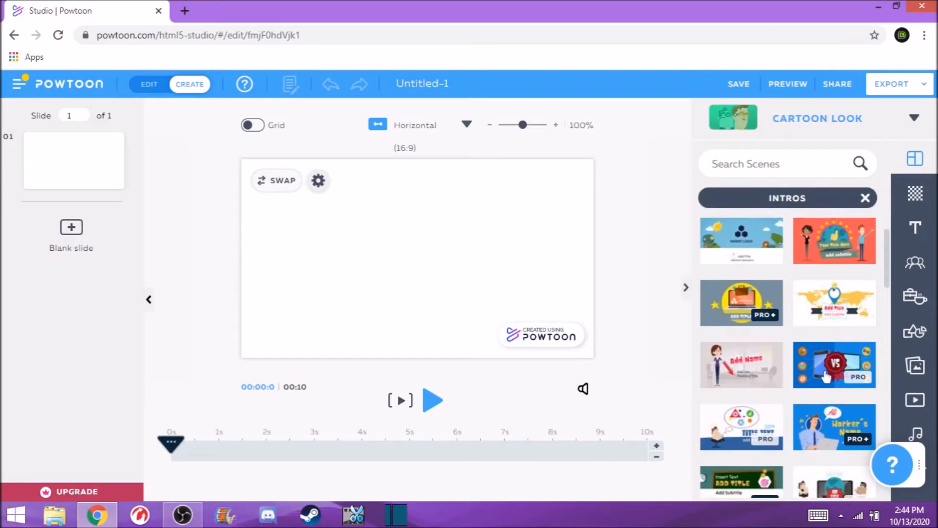
{"action": "left_click", "coordinate": [832, 371]}
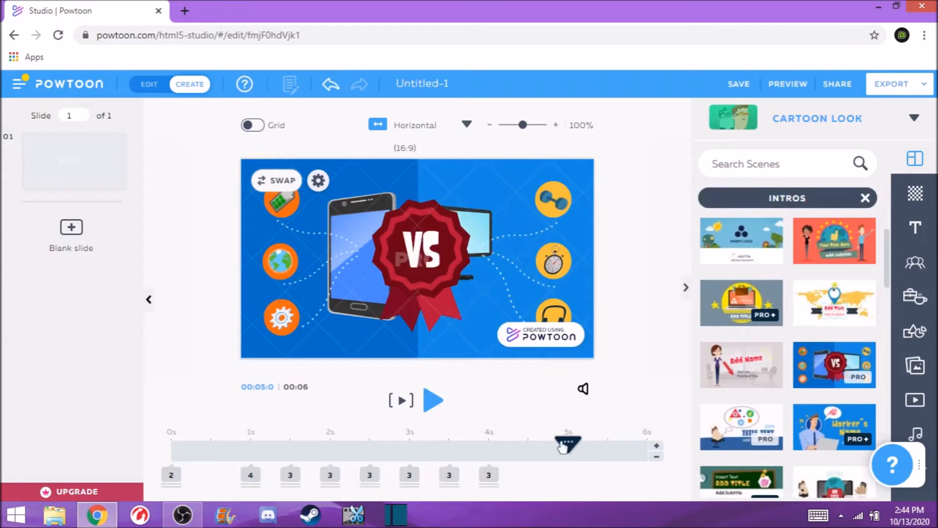
- Scrub and play the first slide's intro scene to preview it
{"action": "left_click_drag", "start_coordinate": [569, 444], "coordinate": [497, 445]}
{"action": "left_click_drag", "start_coordinate": [198, 457], "coordinate": [157, 465]}
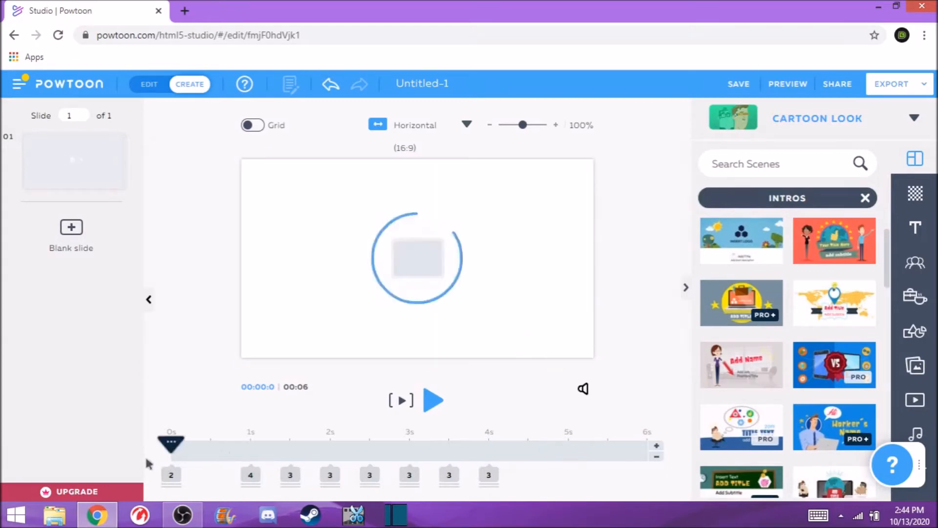
{"action": "left_click", "coordinate": [432, 403]}
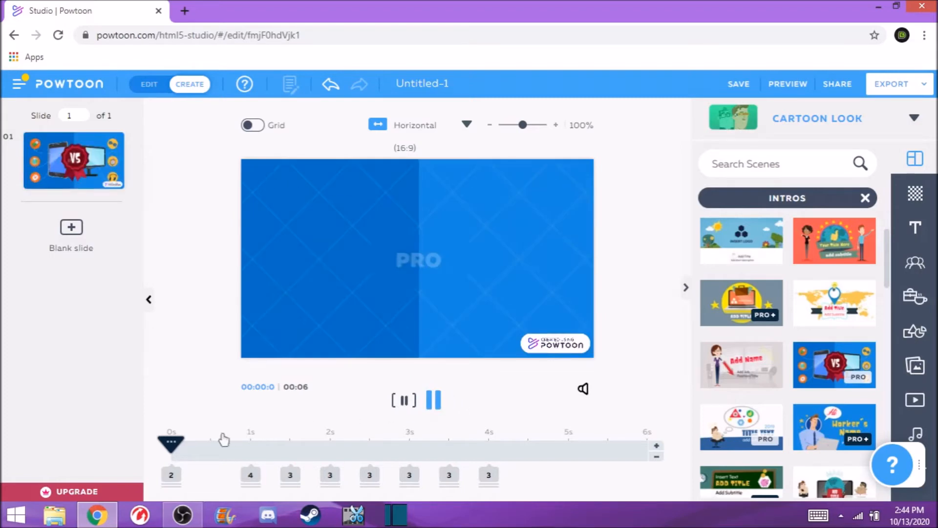
{"action": "left_click", "coordinate": [436, 404]}
{"action": "left_click", "coordinate": [435, 405]}
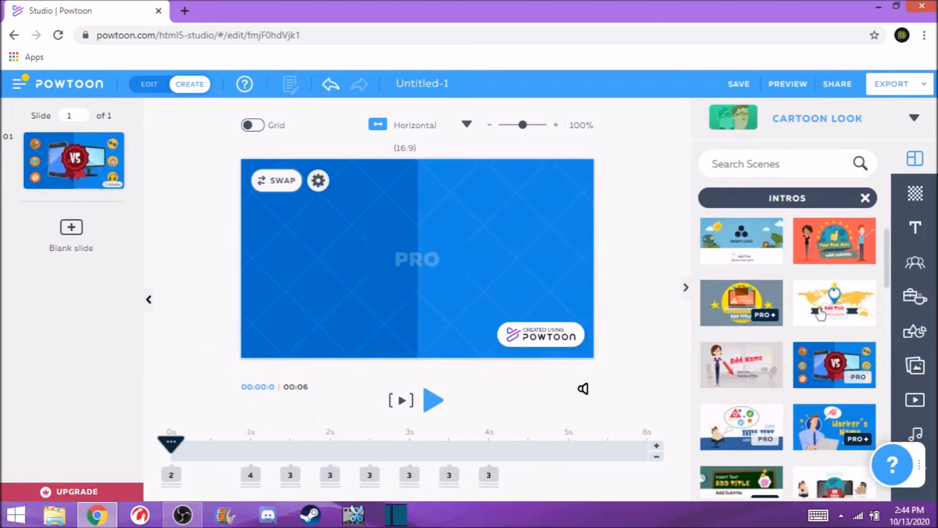
- Add a second blank slide to the Powtoon
{"action": "scroll", "coordinate": [888, 268], "scroll_direction": "down", "scroll_amount": 1}
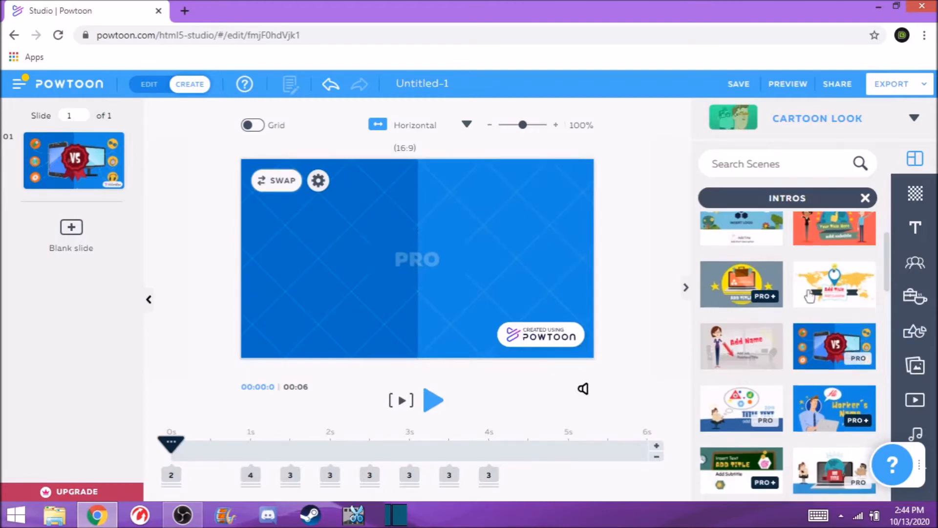
{"action": "left_click_drag", "start_coordinate": [888, 286], "coordinate": [869, 253]}
{"action": "left_click", "coordinate": [866, 199]}
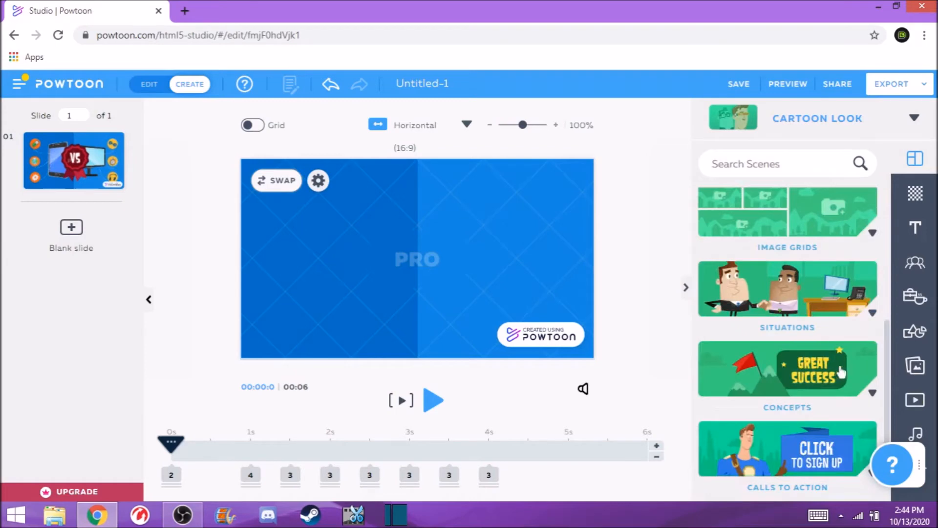
{"action": "scroll", "coordinate": [831, 367], "scroll_direction": "down", "scroll_amount": 2}
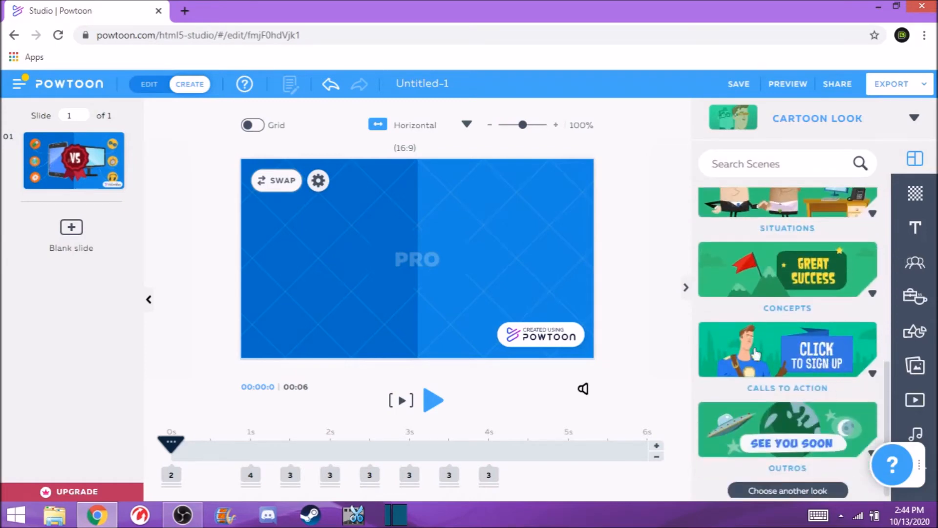
{"action": "left_click", "coordinate": [916, 193]}
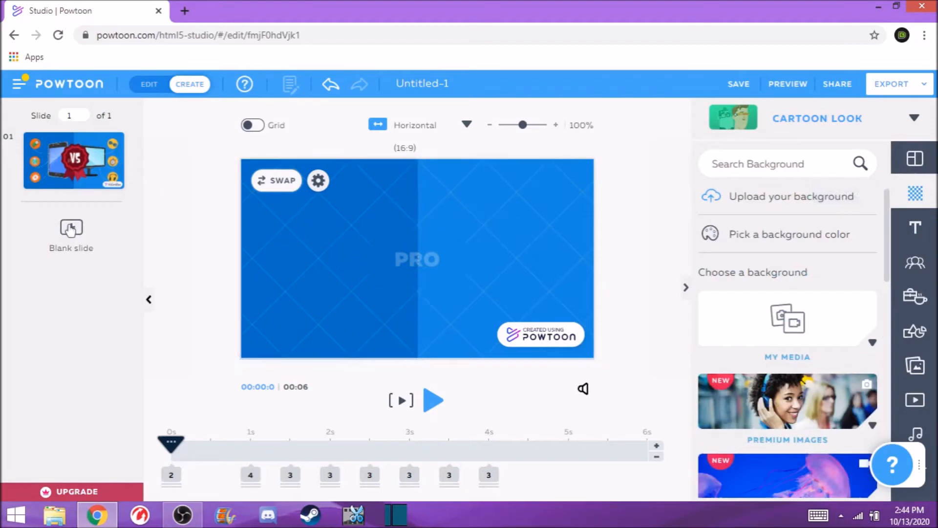
{"action": "left_click", "coordinate": [71, 228]}
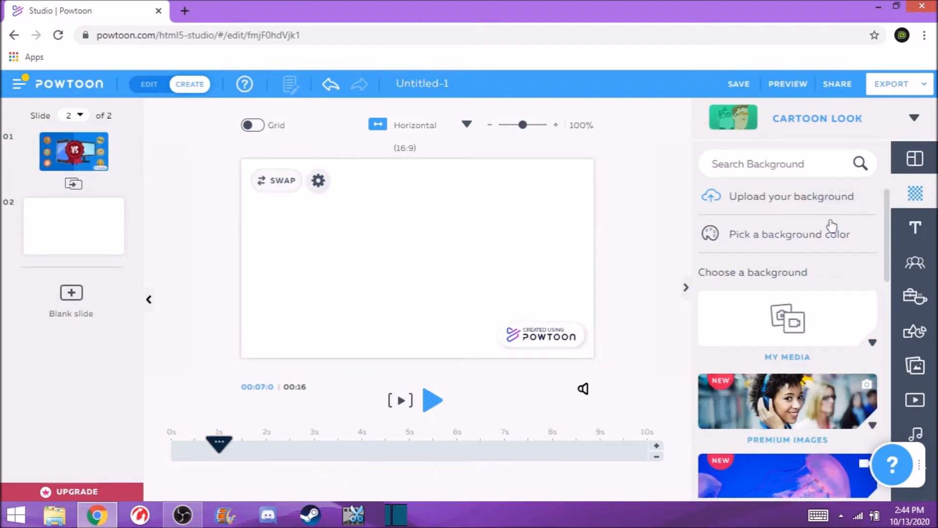
{"action": "left_click", "coordinate": [799, 234]}
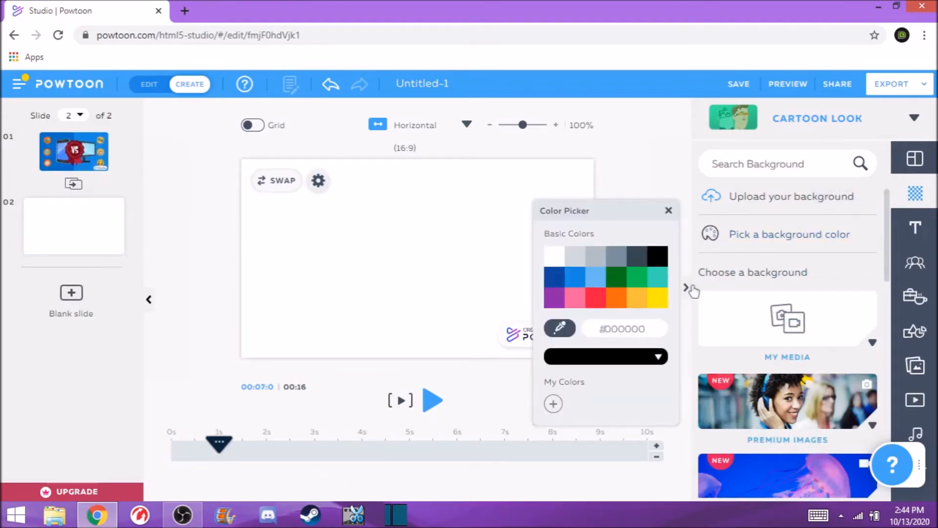
{"action": "left_click", "coordinate": [668, 210]}
{"action": "scroll", "coordinate": [728, 285], "scroll_direction": "down", "scroll_amount": 3}
{"action": "scroll", "coordinate": [783, 254], "scroll_direction": "up", "scroll_amount": 3}
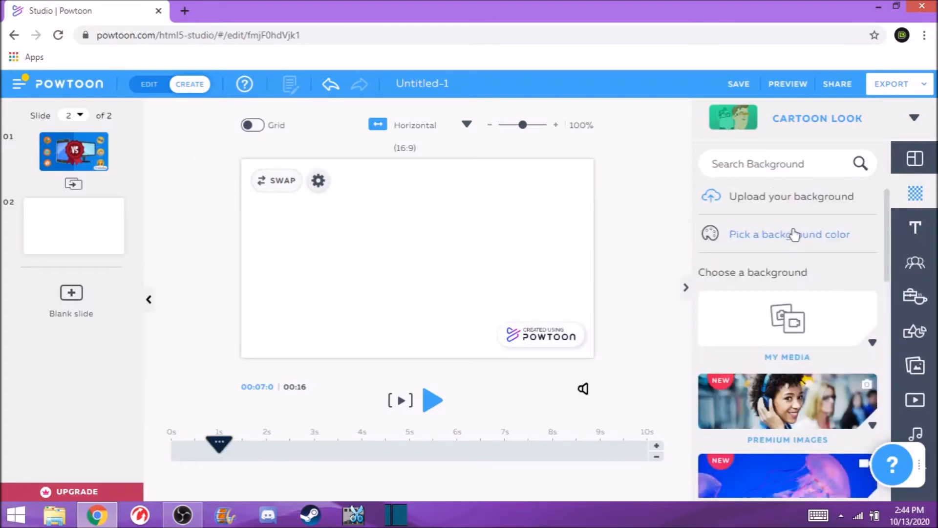
{"action": "left_click", "coordinate": [785, 200]}
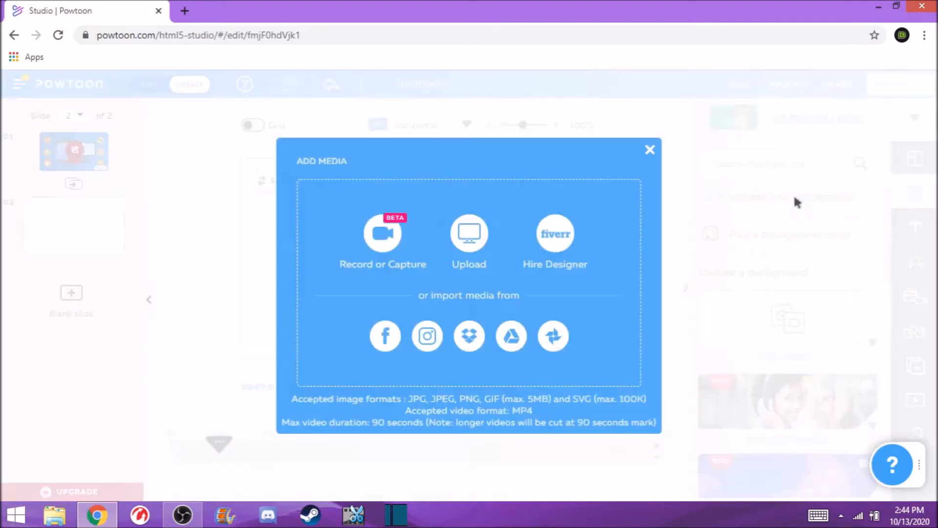
{"action": "left_click", "coordinate": [650, 150]}
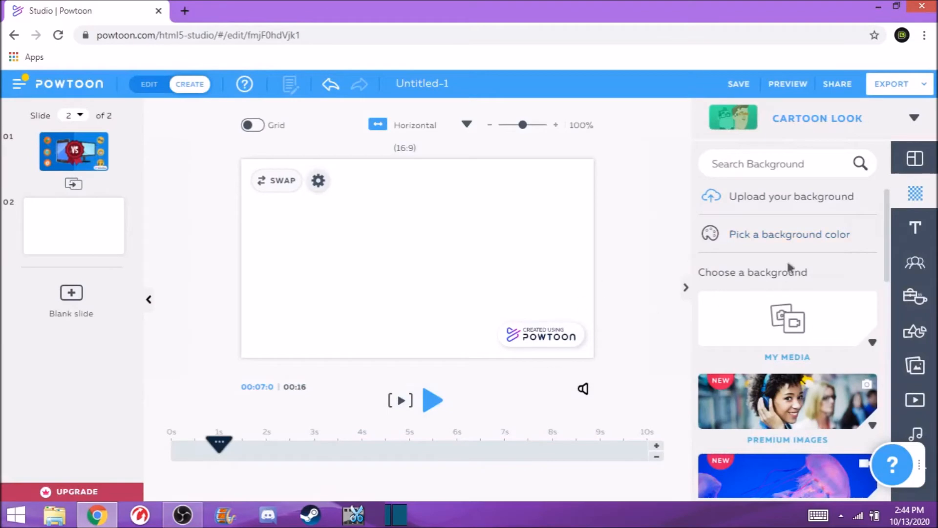
- Upload the security_mustache image from Downloads as the second slide's background
{"action": "left_click", "coordinate": [792, 202]}
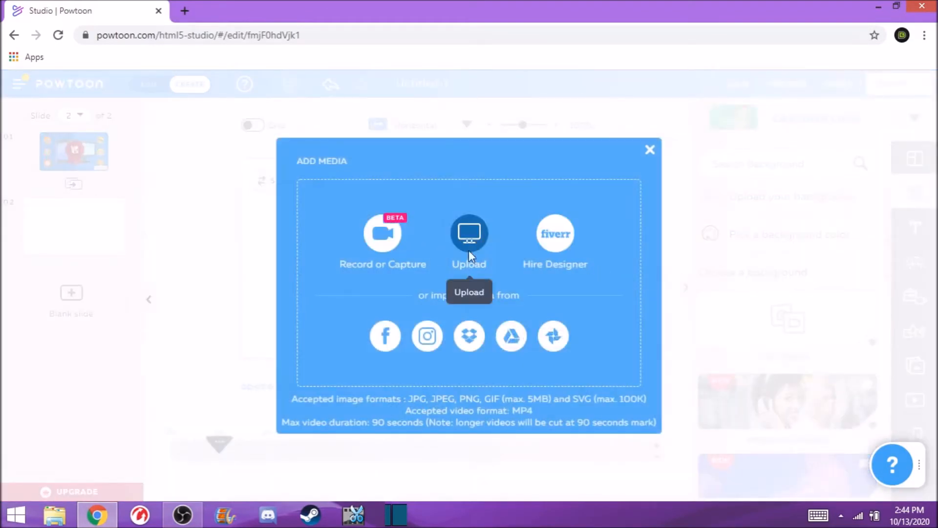
{"action": "left_click", "coordinate": [485, 237]}
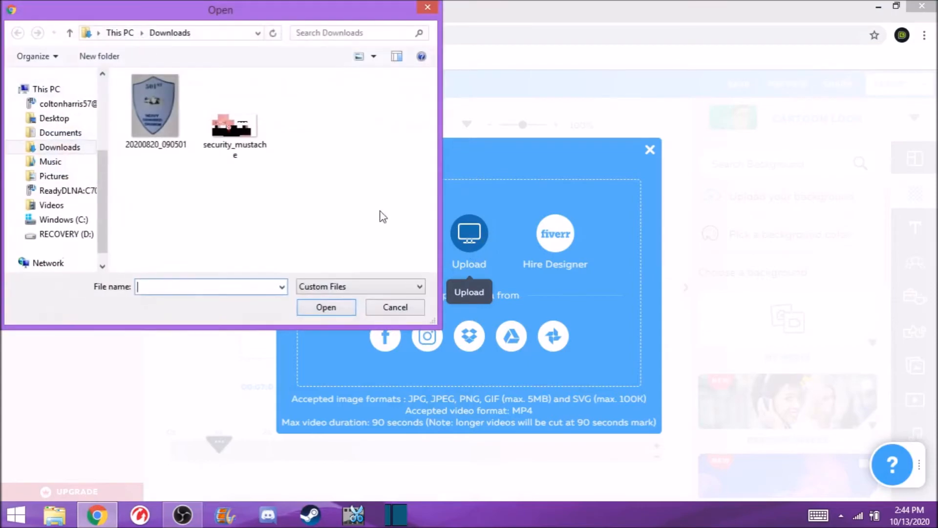
{"action": "double_click", "coordinate": [234, 129]}
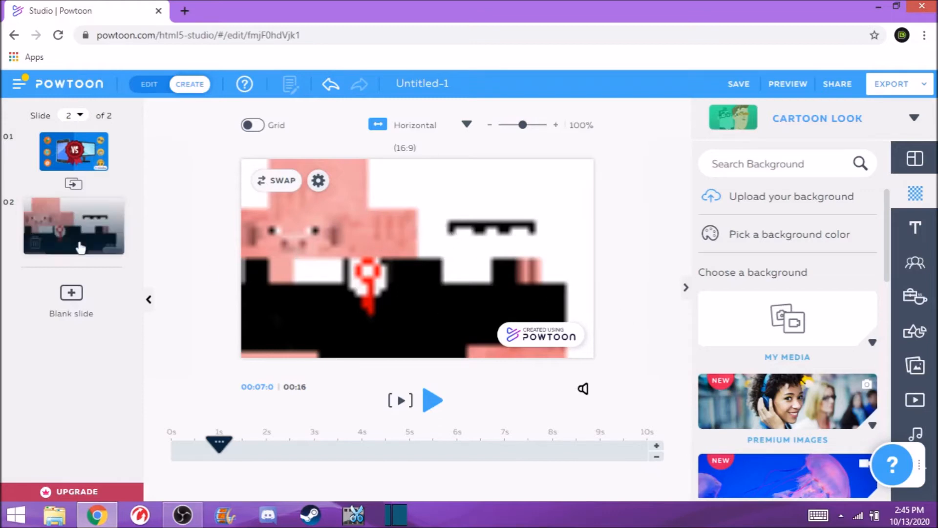
- Switch between the slides and scrub through the first slide's timeline
{"action": "left_click", "coordinate": [78, 151]}
{"action": "left_click", "coordinate": [77, 230]}
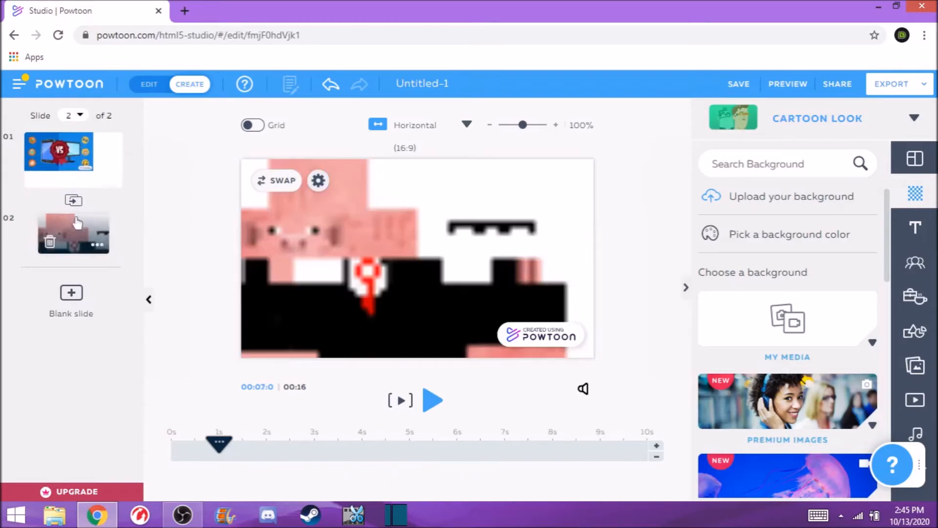
{"action": "left_click", "coordinate": [75, 161]}
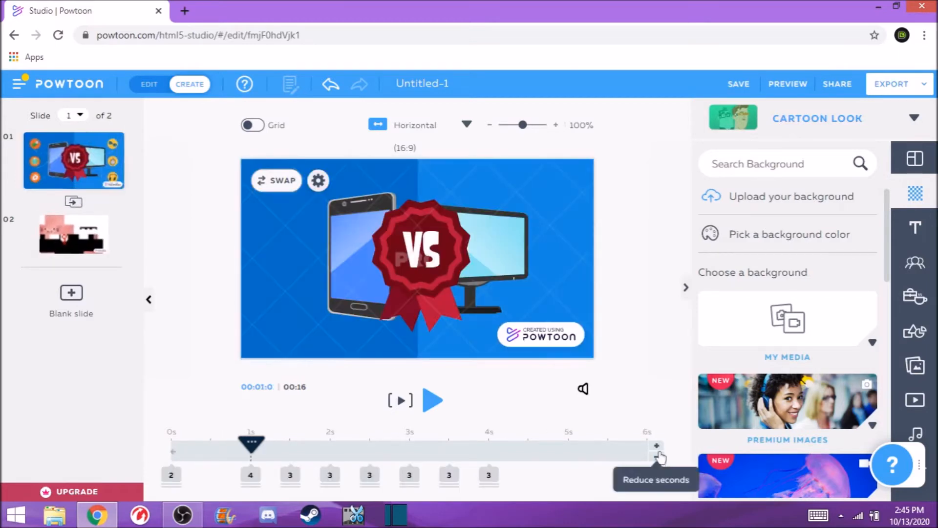
{"action": "left_click_drag", "start_coordinate": [263, 445], "coordinate": [650, 442]}
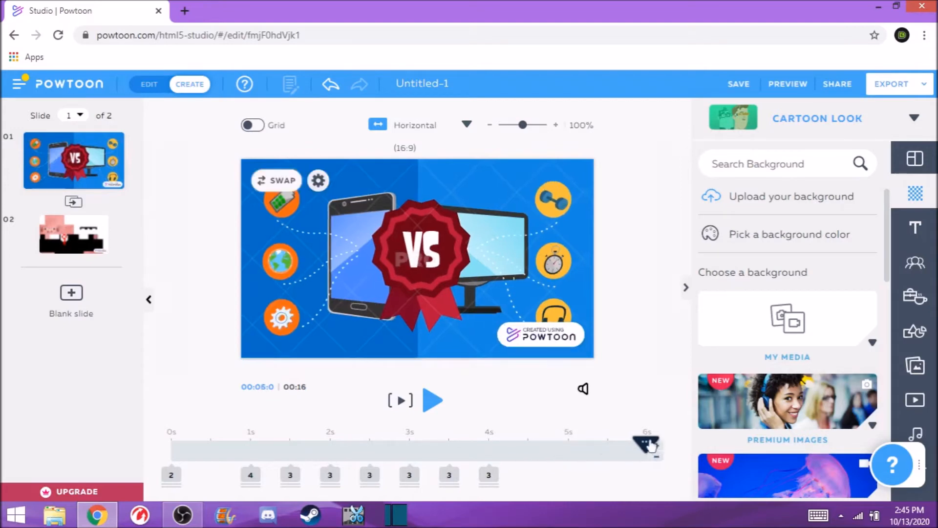
{"action": "left_click", "coordinate": [658, 461]}
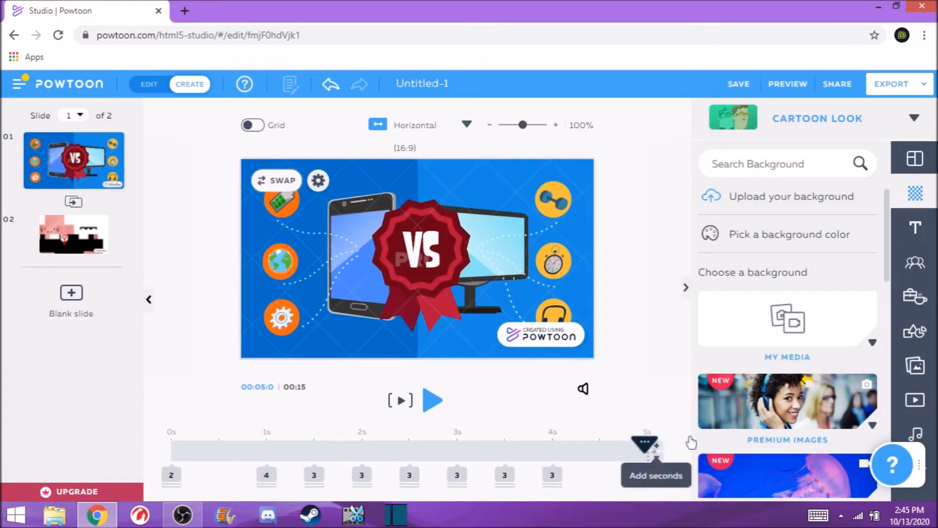
{"action": "left_click", "coordinate": [657, 445]}
{"action": "left_click_drag", "start_coordinate": [533, 449], "coordinate": [411, 448]}
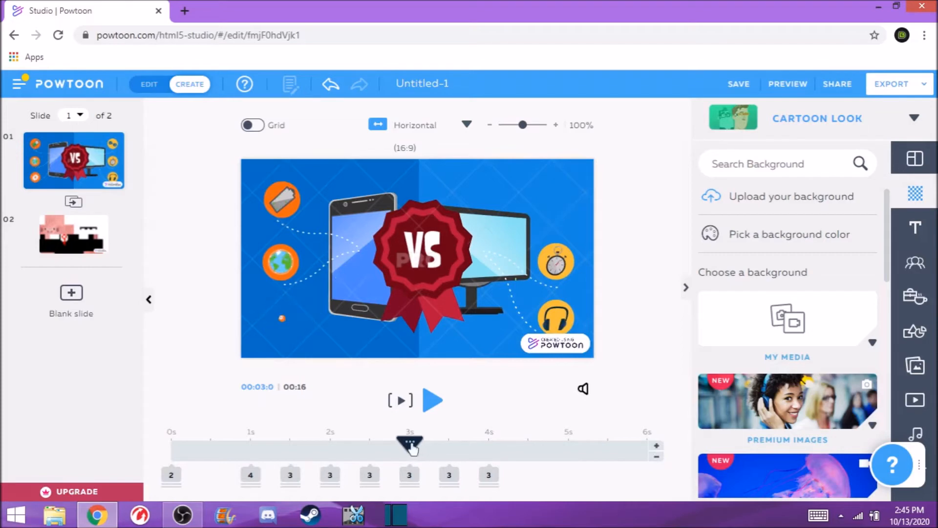
- Switch to the second slide and scrub through its timeline
{"action": "left_click", "coordinate": [658, 446]}
{"action": "mouse_move", "coordinate": [381, 444]}
{"action": "left_mouse_down"}
{"action": "mouse_move", "coordinate": [459, 457]}
{"action": "mouse_move", "coordinate": [384, 449]}
{"action": "left_mouse_up"}
{"action": "left_click", "coordinate": [80, 244]}
{"action": "left_click_drag", "start_coordinate": [219, 445], "coordinate": [654, 459]}
{"action": "left_click", "coordinate": [657, 458]}
{"action": "left_click", "coordinate": [657, 458]}
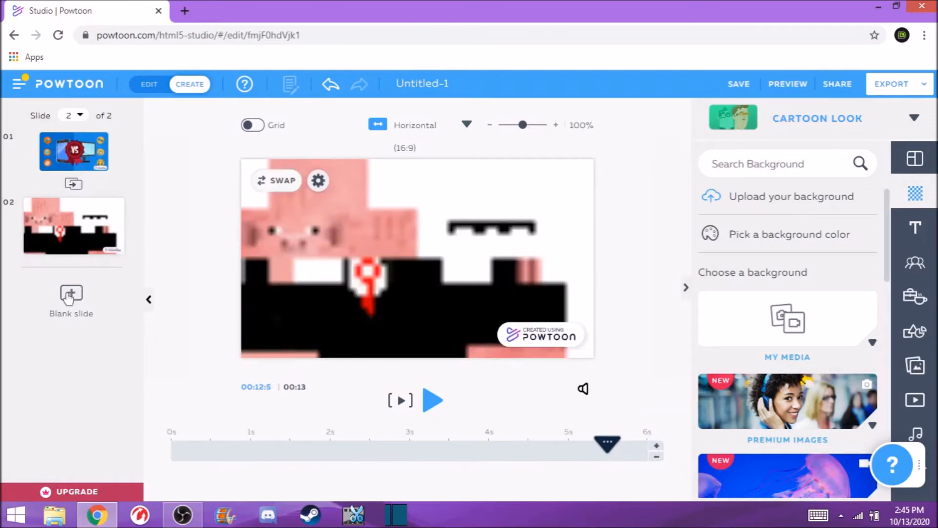
- Add a title text box to the second slide and change its text to sup
{"action": "left_click", "coordinate": [916, 228]}
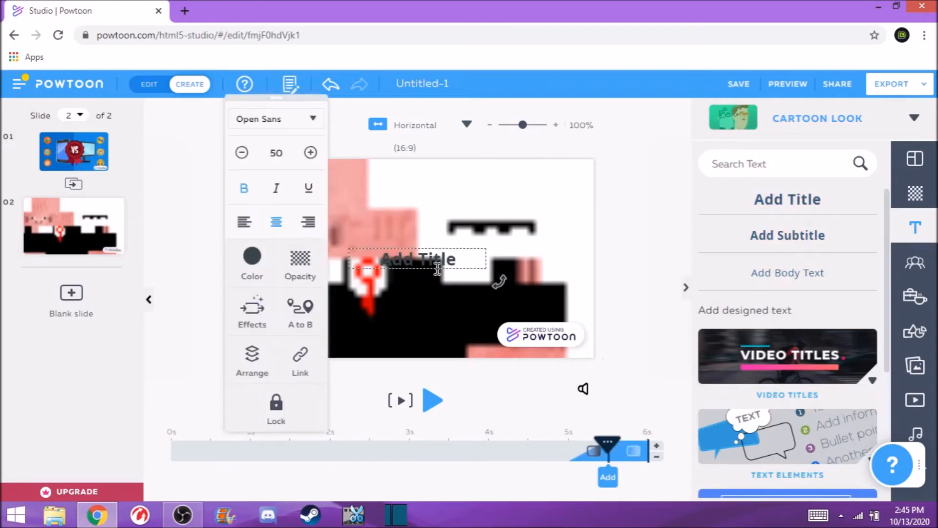
{"action": "double_click", "coordinate": [438, 268]}
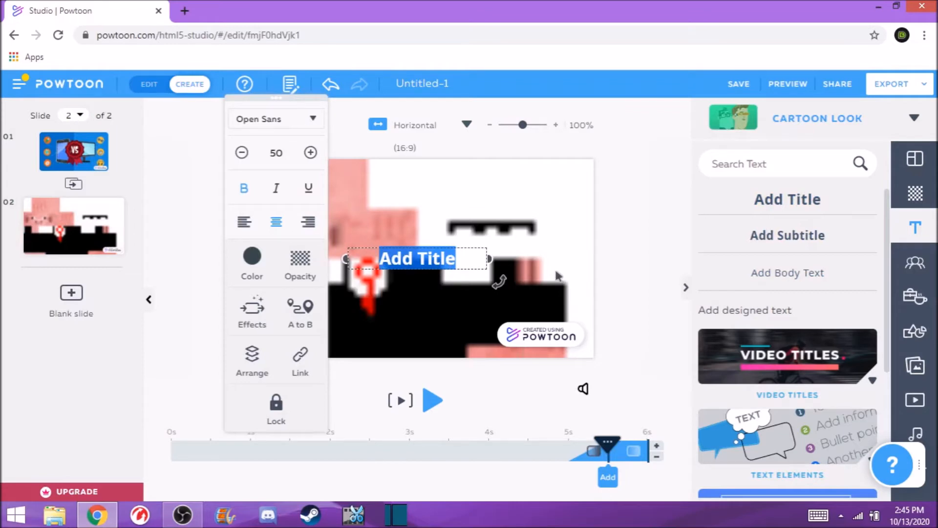
{"action": "type", "text": "sup"}
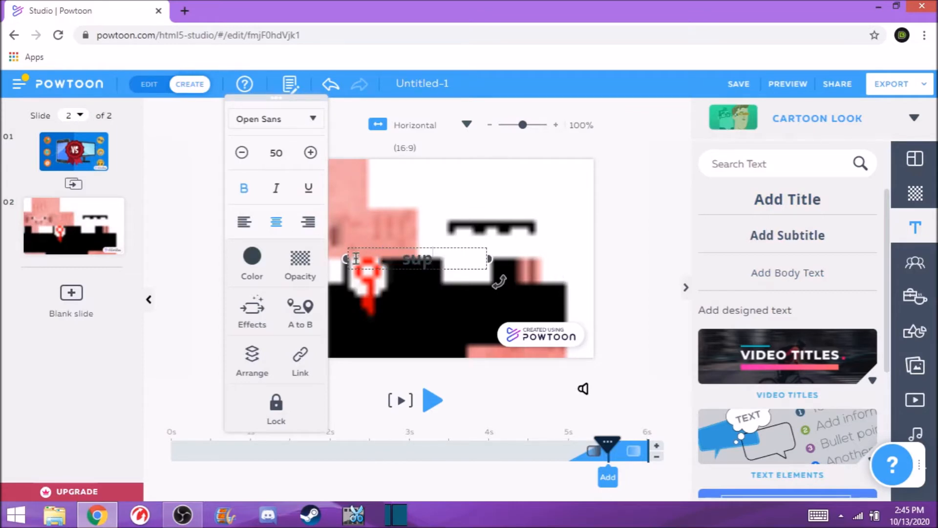
- Increase the title's font size to 67
{"action": "left_click", "coordinate": [311, 153]}
{"action": "left_click", "coordinate": [311, 153]}
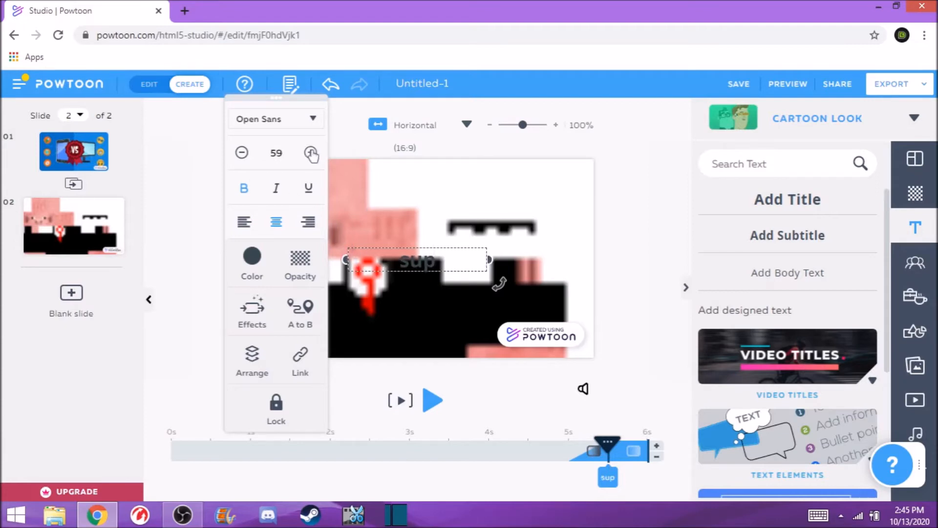
{"action": "left_click", "coordinate": [311, 153]}
{"action": "left_click", "coordinate": [311, 153]}
{"action": "left_click", "coordinate": [311, 153]}
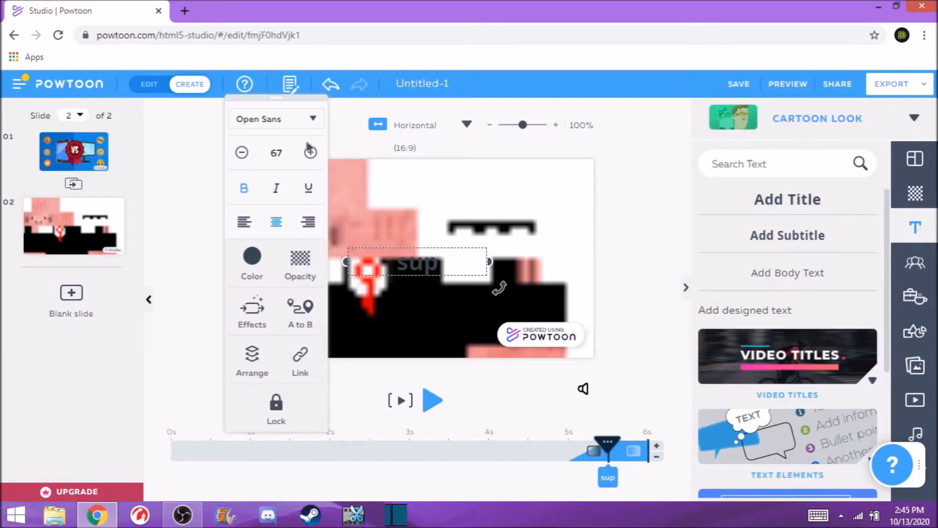
- Change the title's font to Ahoy (Ranga)
{"action": "left_click", "coordinate": [307, 125]}
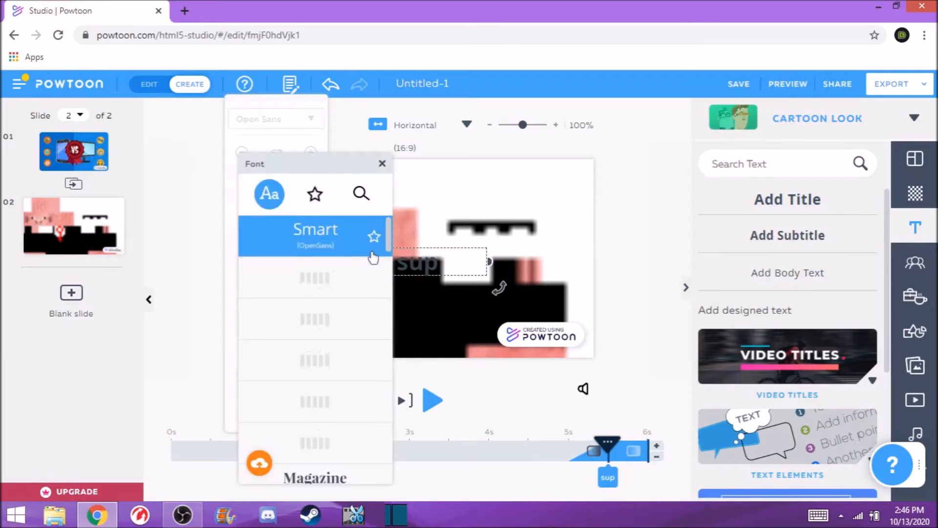
{"action": "left_click_drag", "start_coordinate": [388, 239], "coordinate": [387, 455]}
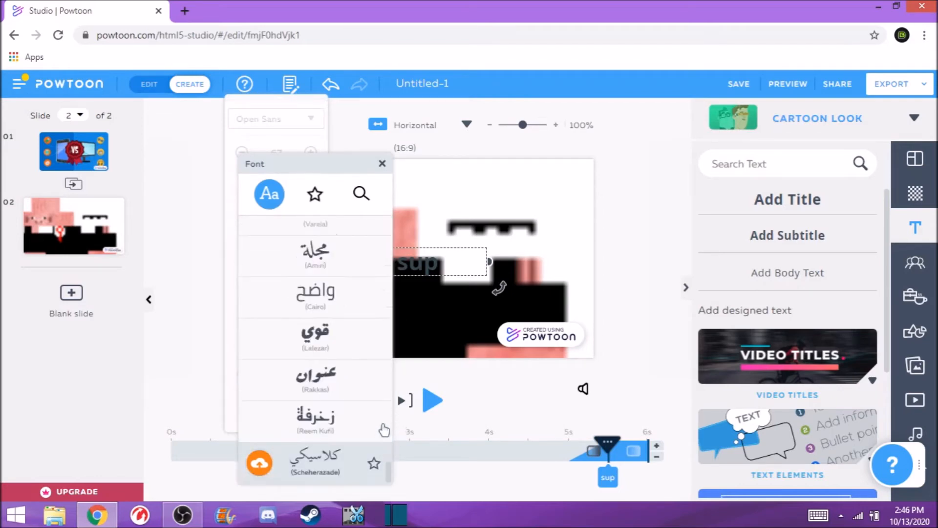
{"action": "scroll", "coordinate": [385, 430], "scroll_direction": "up", "scroll_amount": 15}
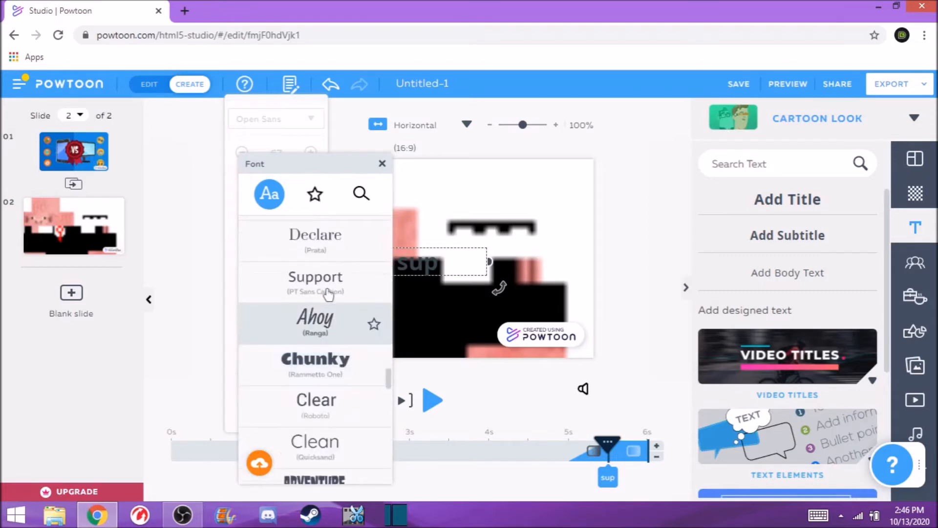
{"action": "left_click", "coordinate": [314, 323]}
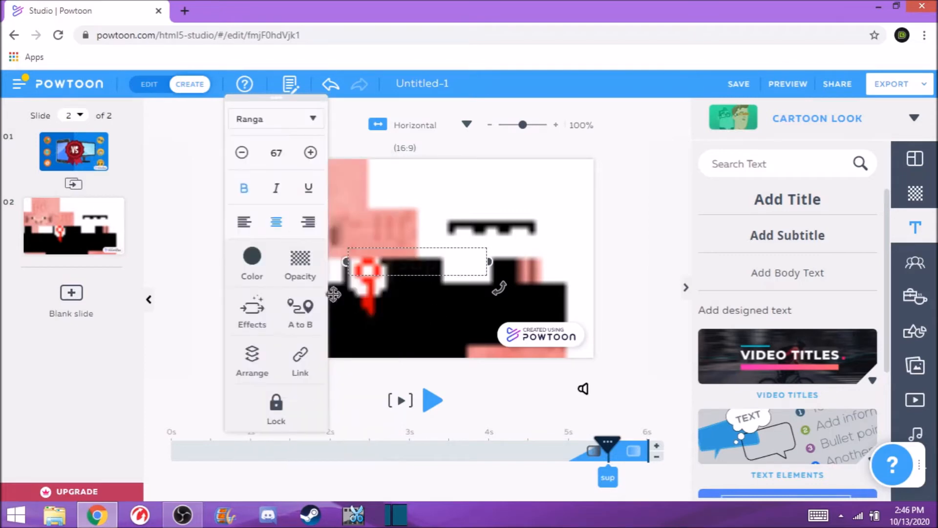
- Set the title's text colour to green
{"action": "left_click", "coordinate": [252, 260]}
{"action": "left_click", "coordinate": [322, 230]}
{"action": "left_click", "coordinate": [374, 165]}
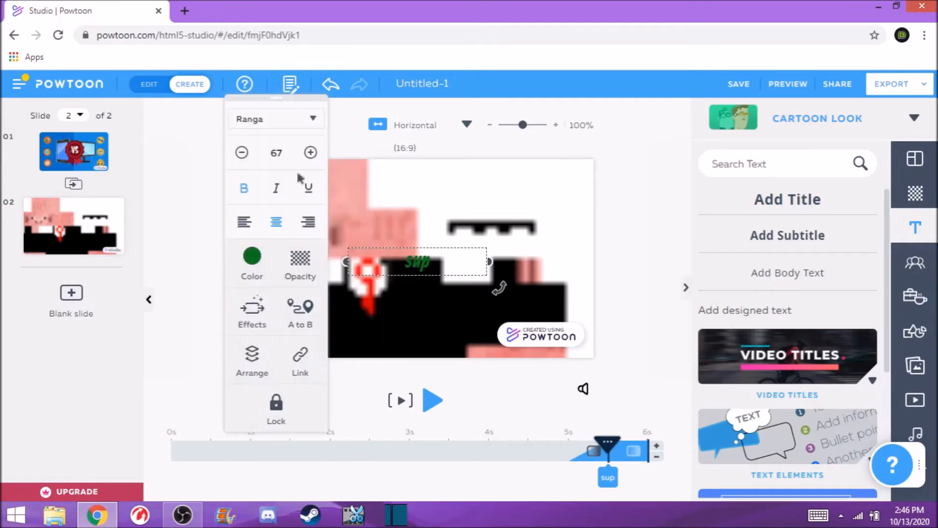
- Set the title's font size to 200
{"action": "left_click", "coordinate": [292, 156]}
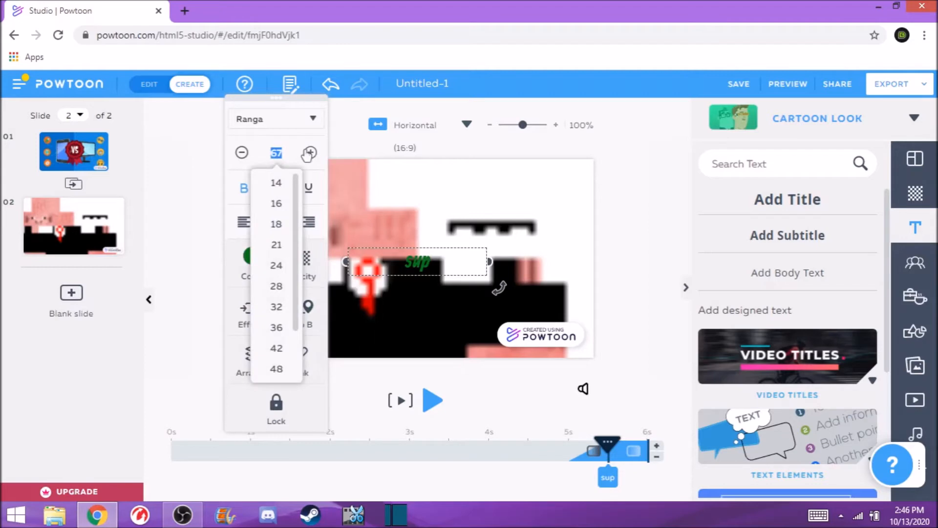
{"action": "type", "text": "200"}
{"action": "key", "text": "Return"}
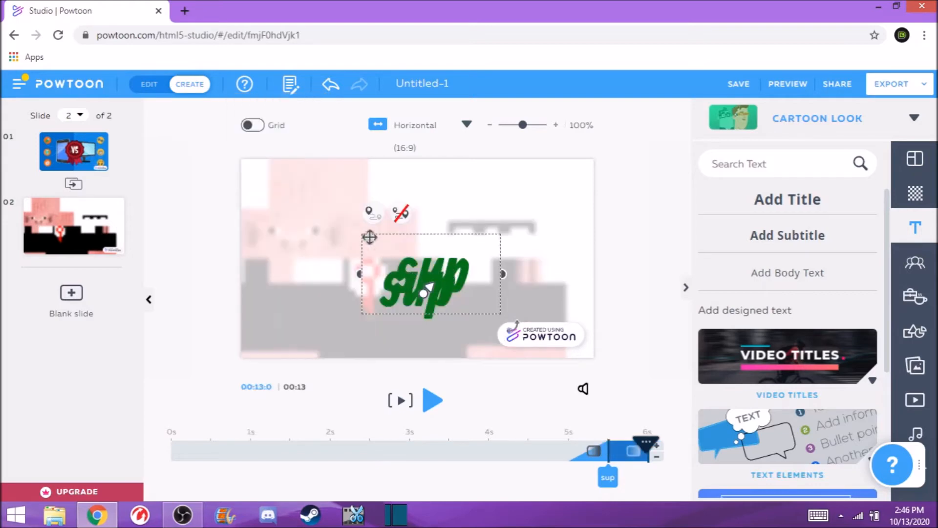
- Move the title to the upper left and give it an A-to-B path ending near the lower-right corner
{"action": "left_click_drag", "start_coordinate": [437, 266], "coordinate": [311, 205]}
{"action": "left_click", "coordinate": [413, 296]}
{"action": "left_click_drag", "start_coordinate": [413, 296], "coordinate": [523, 332]}
{"action": "left_click", "coordinate": [618, 260]}
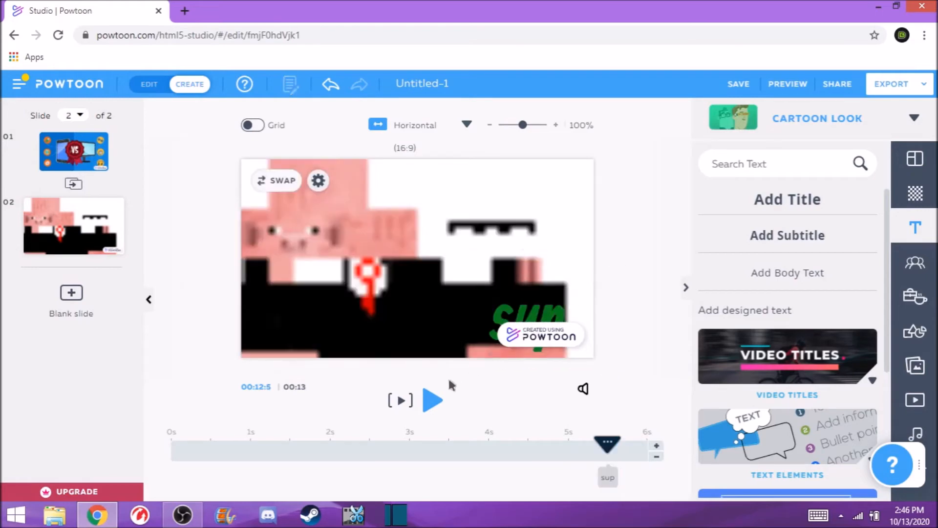
- Move the title's entrance on the timeline to about 1 s and play the slide to preview it
{"action": "left_click_drag", "start_coordinate": [608, 477], "coordinate": [270, 466]}
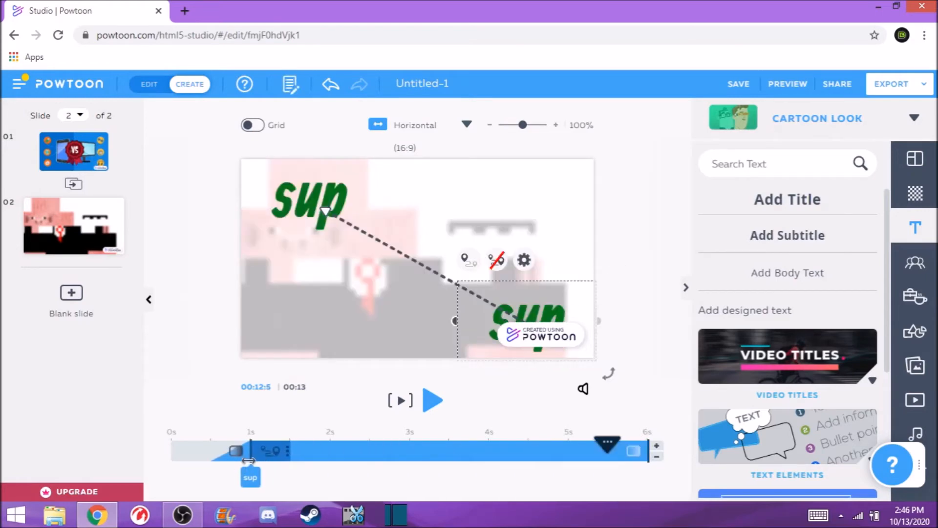
{"action": "left_click_drag", "start_coordinate": [611, 455], "coordinate": [125, 460]}
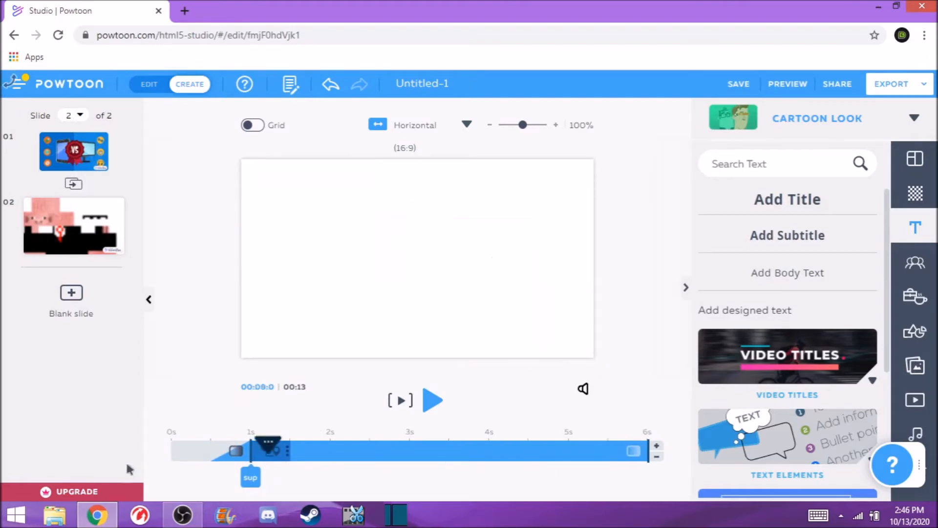
{"action": "left_click", "coordinate": [424, 402]}
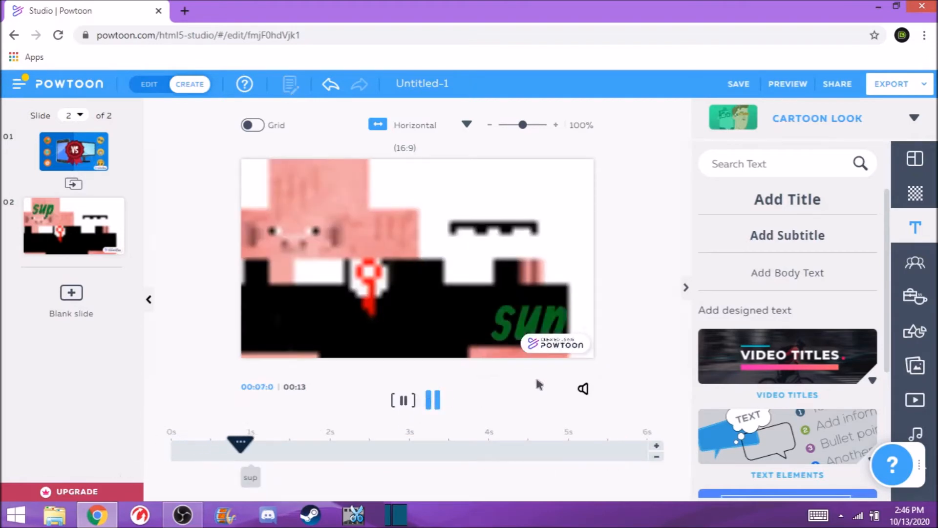
{"action": "left_click", "coordinate": [433, 401]}
- Apply the Write enter effect to the sup title
{"action": "left_click", "coordinate": [318, 180]}
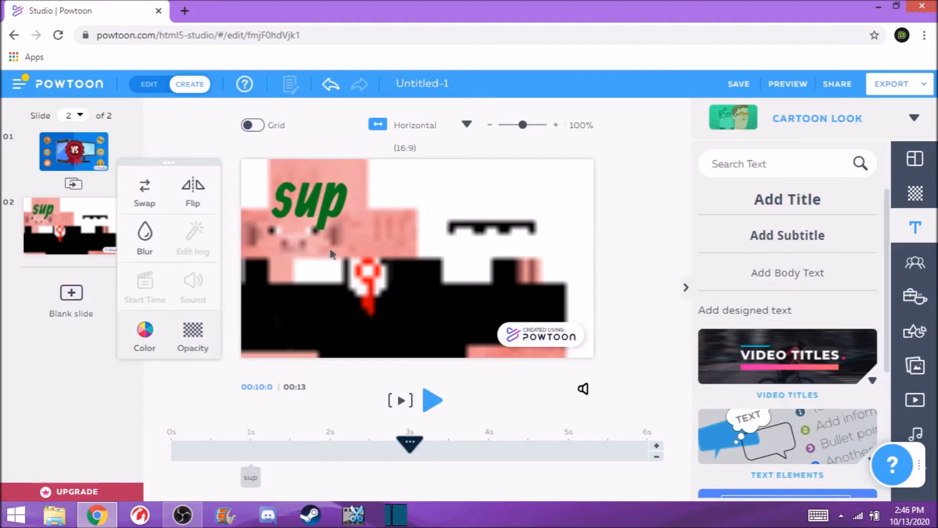
{"action": "left_click", "coordinate": [330, 200]}
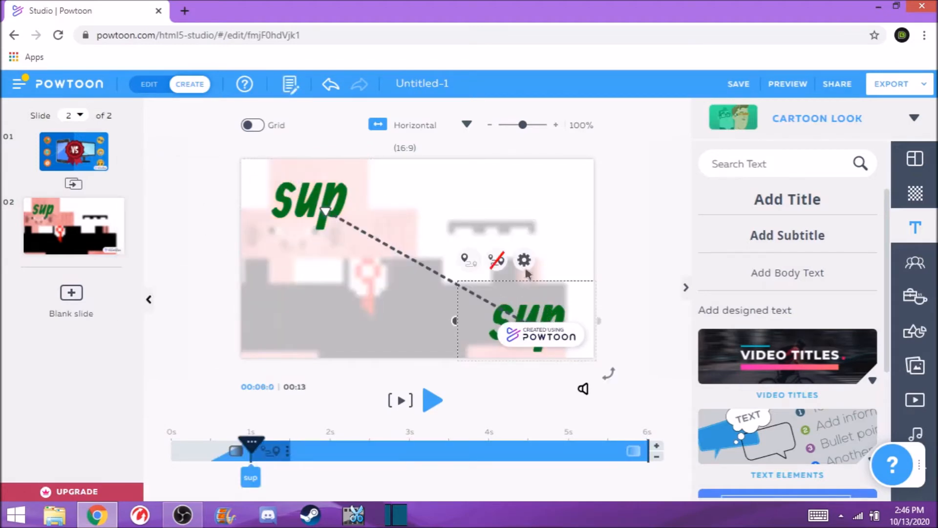
{"action": "left_click", "coordinate": [525, 261]}
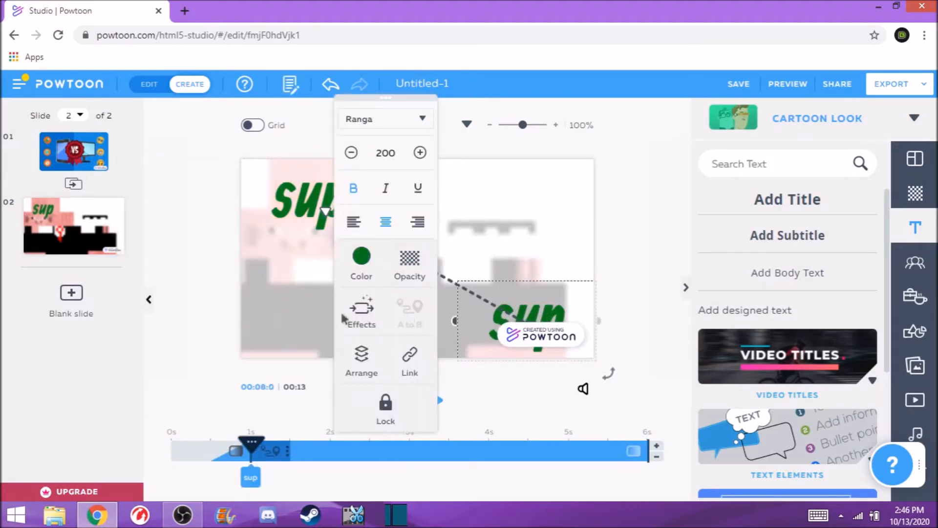
{"action": "left_click", "coordinate": [362, 309]}
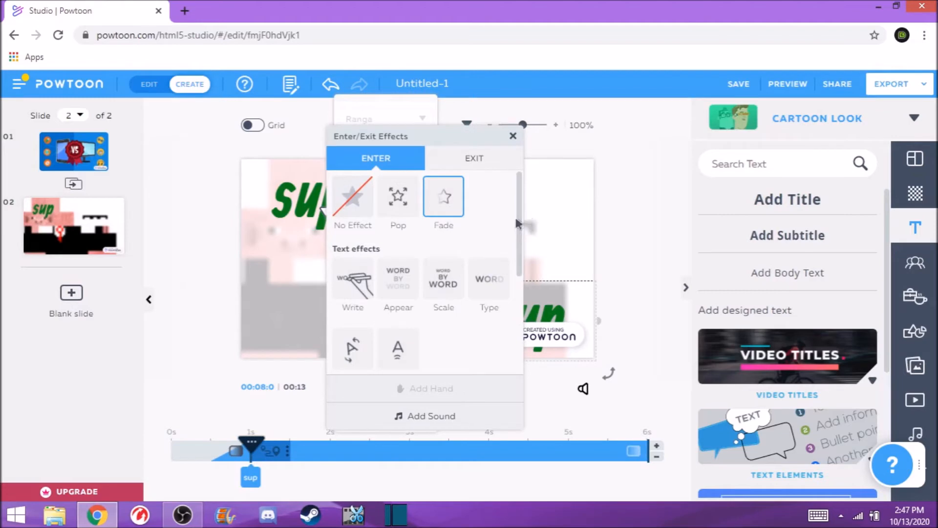
{"action": "scroll", "coordinate": [522, 226], "scroll_direction": "down", "scroll_amount": 2}
{"action": "left_click", "coordinate": [345, 247]}
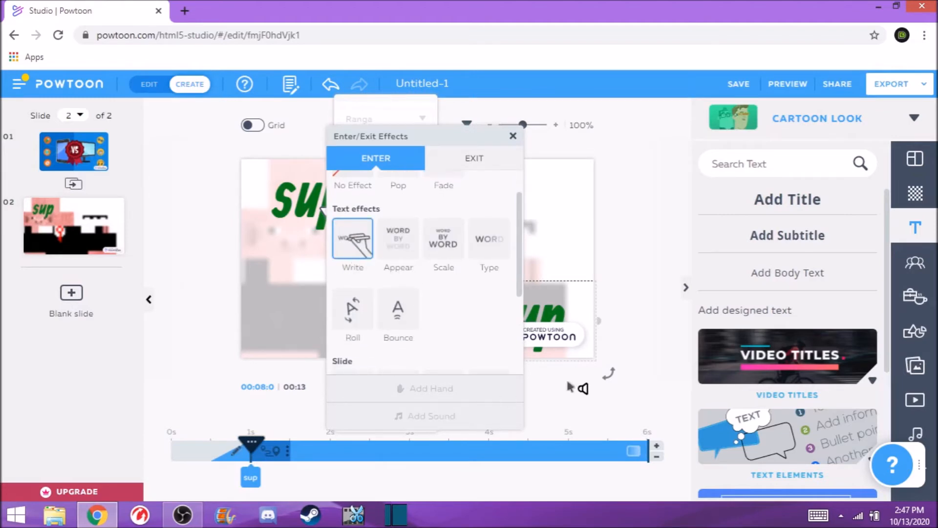
{"action": "left_click", "coordinate": [540, 391]}
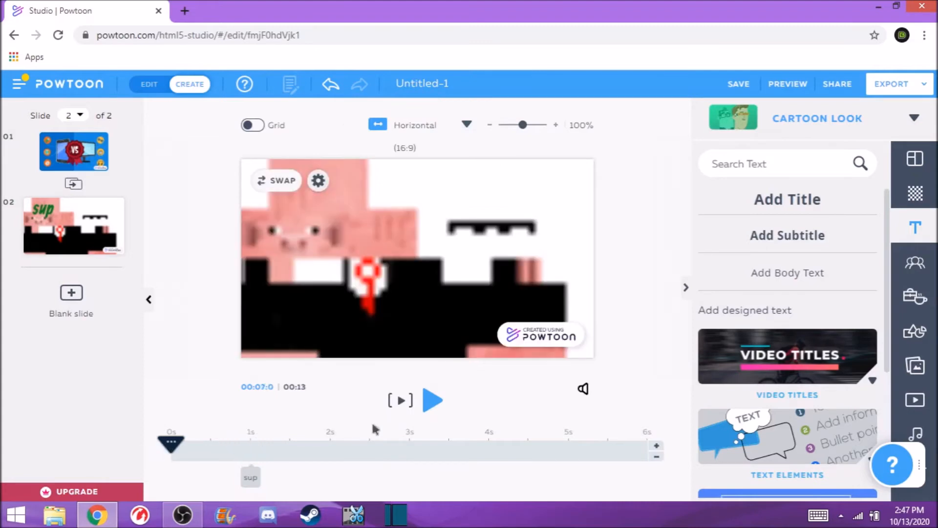
- Play the second slide to preview the title animation, then return to its start
{"action": "left_click", "coordinate": [426, 407]}
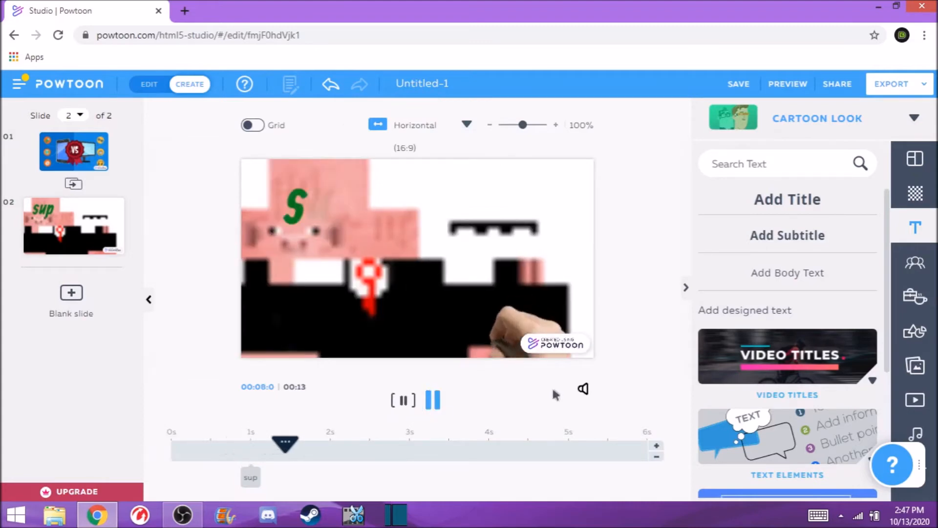
{"action": "left_click", "coordinate": [434, 401]}
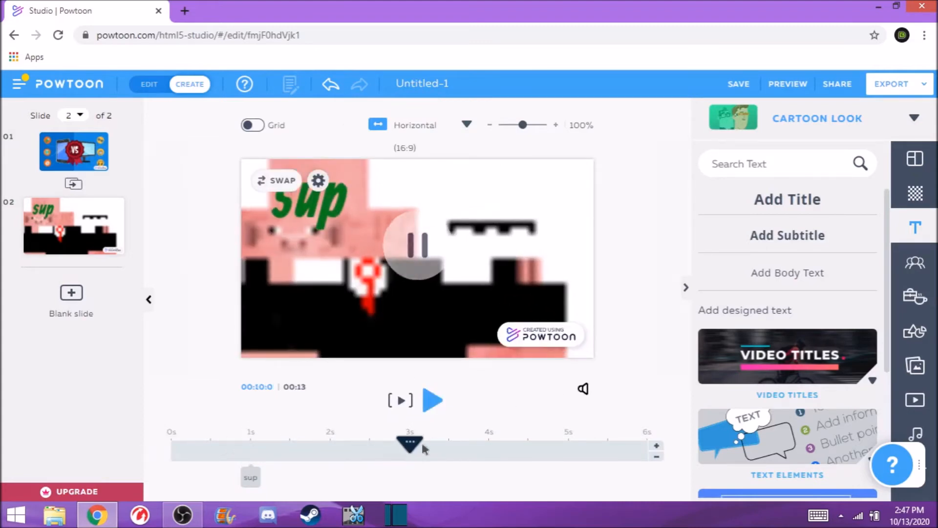
{"action": "left_click", "coordinate": [178, 452]}
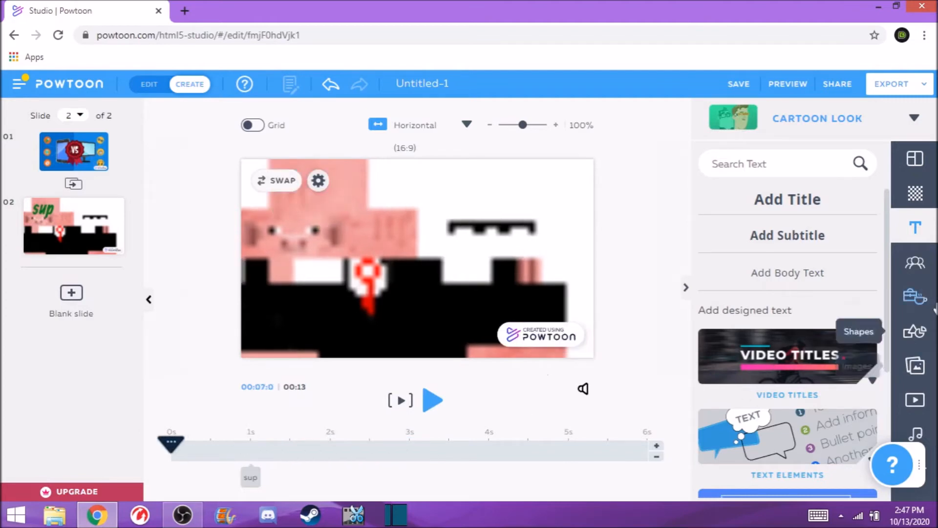
- Add a waving man character from The Office - Free pack to the second slide
{"action": "left_click", "coordinate": [914, 262]}
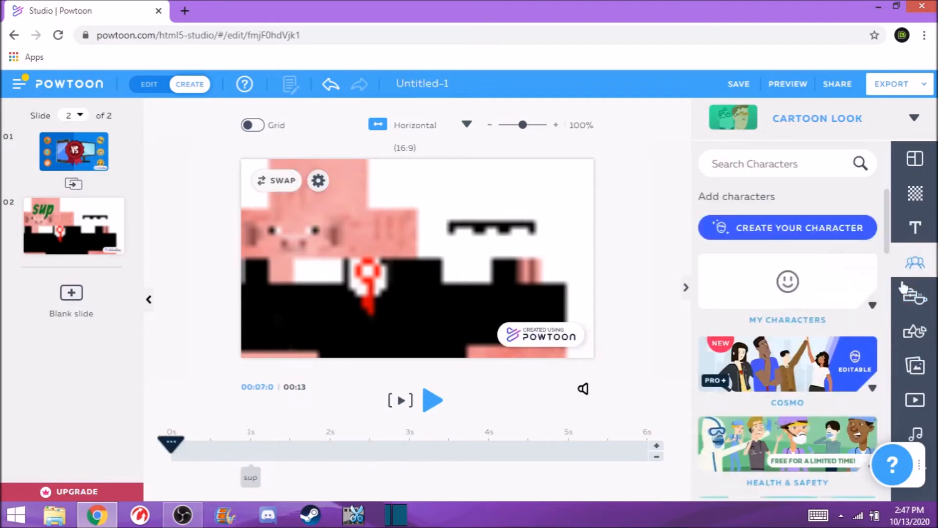
{"action": "scroll", "coordinate": [828, 320], "scroll_direction": "down", "scroll_amount": 8}
{"action": "scroll", "coordinate": [838, 327], "scroll_direction": "down", "scroll_amount": 1}
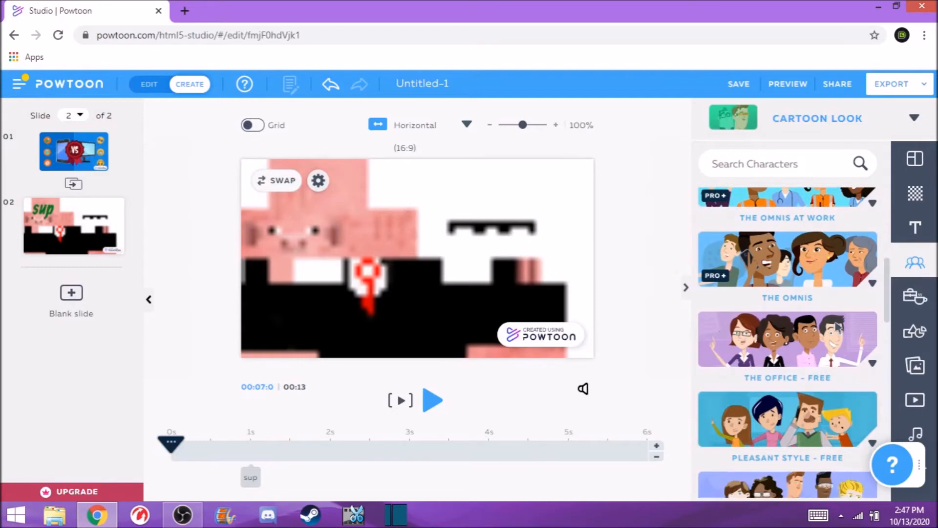
{"action": "left_click", "coordinate": [864, 328]}
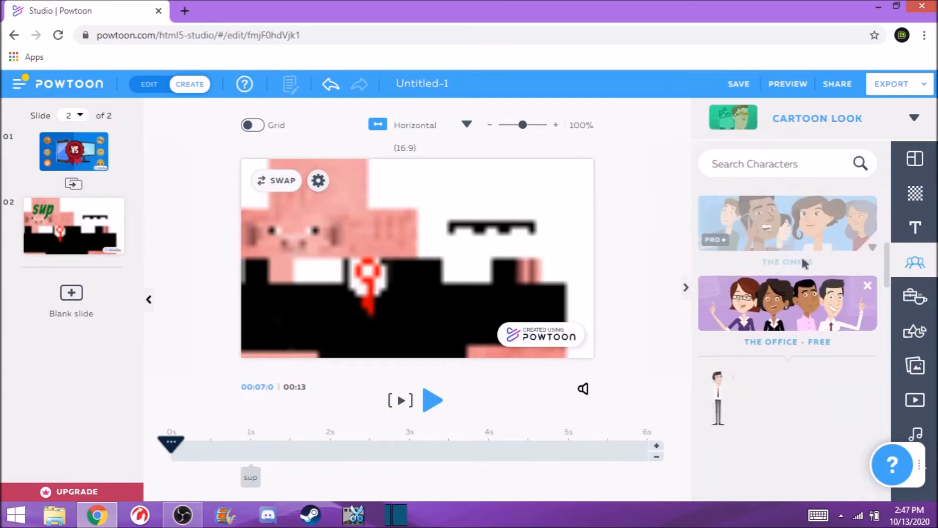
{"action": "scroll", "coordinate": [816, 362], "scroll_direction": "down", "scroll_amount": 1}
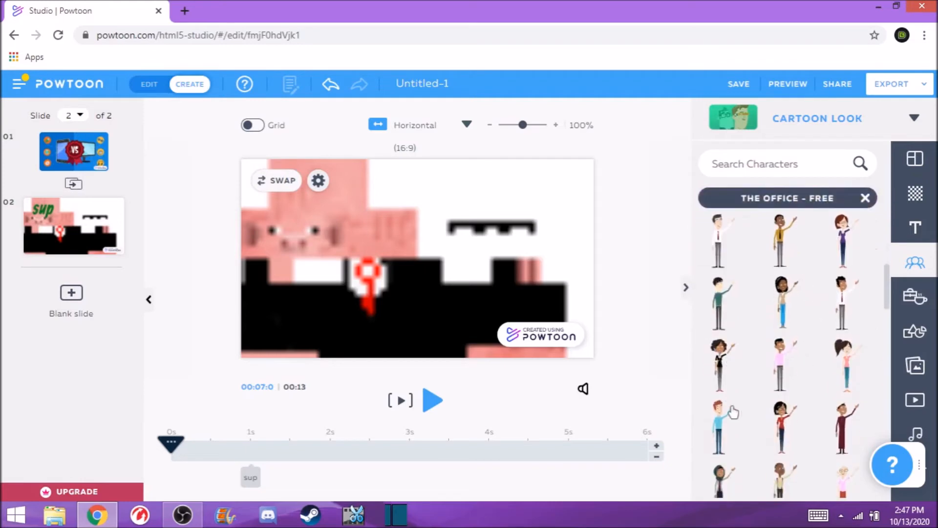
{"action": "left_click", "coordinate": [719, 430]}
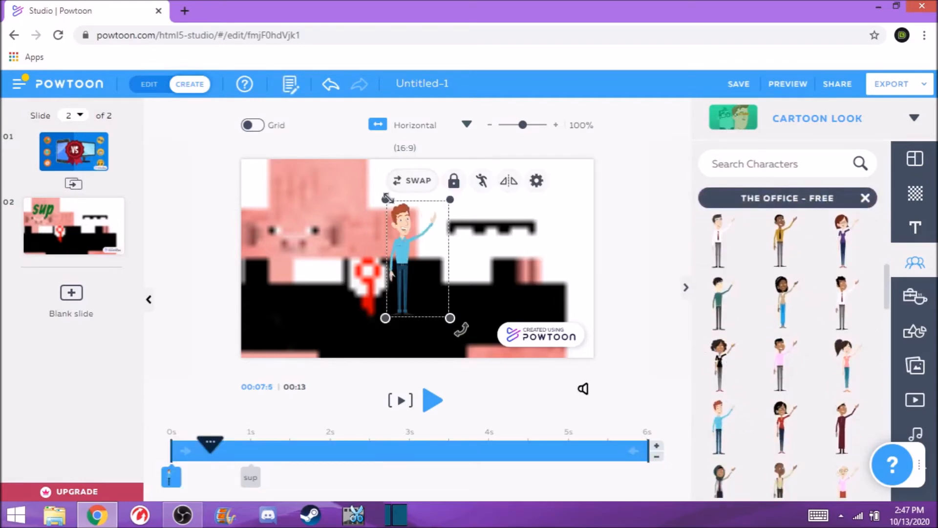
- Enlarge the character and move it to the slide's left edge
{"action": "left_click_drag", "start_coordinate": [384, 199], "coordinate": [342, 119]}
{"action": "left_click_drag", "start_coordinate": [377, 221], "coordinate": [296, 258]}
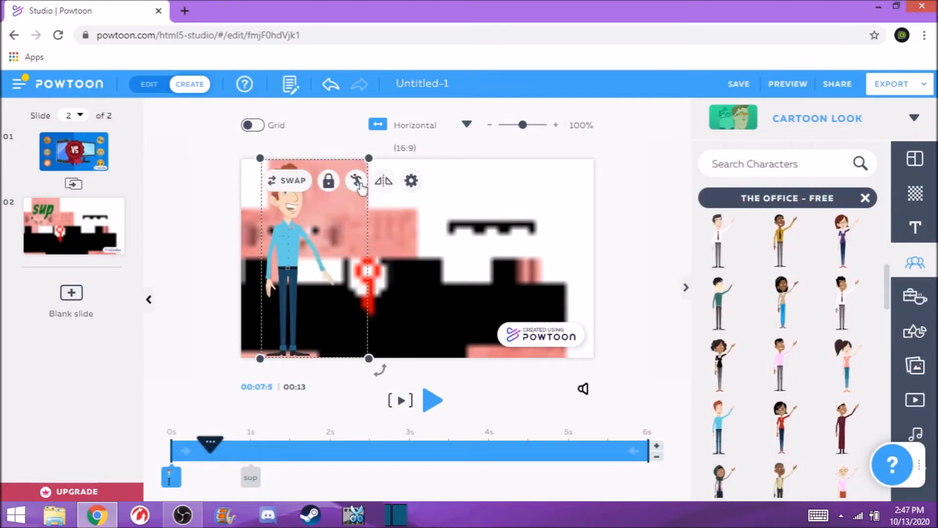
- Change the character's pose to Sad
{"action": "left_click", "coordinate": [357, 182]}
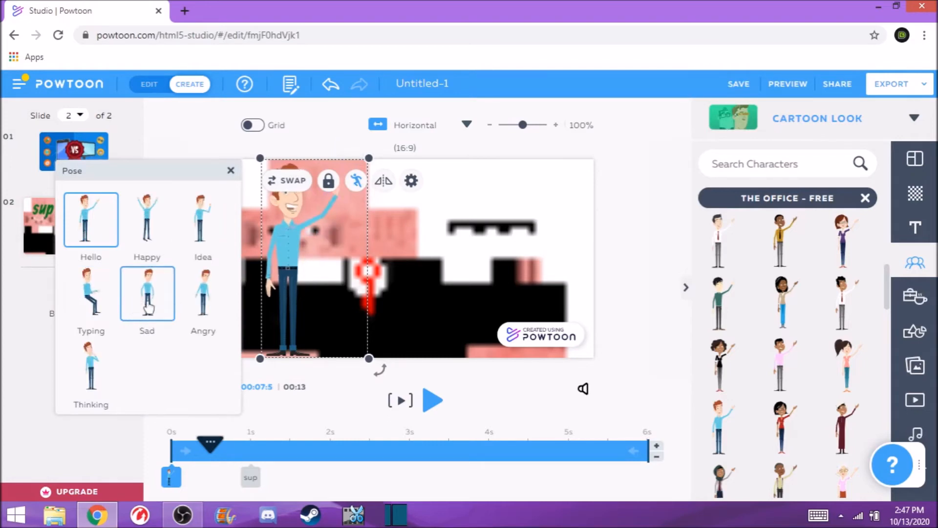
{"action": "left_click_drag", "start_coordinate": [304, 252], "coordinate": [273, 245]}
{"action": "left_click", "coordinate": [405, 180]}
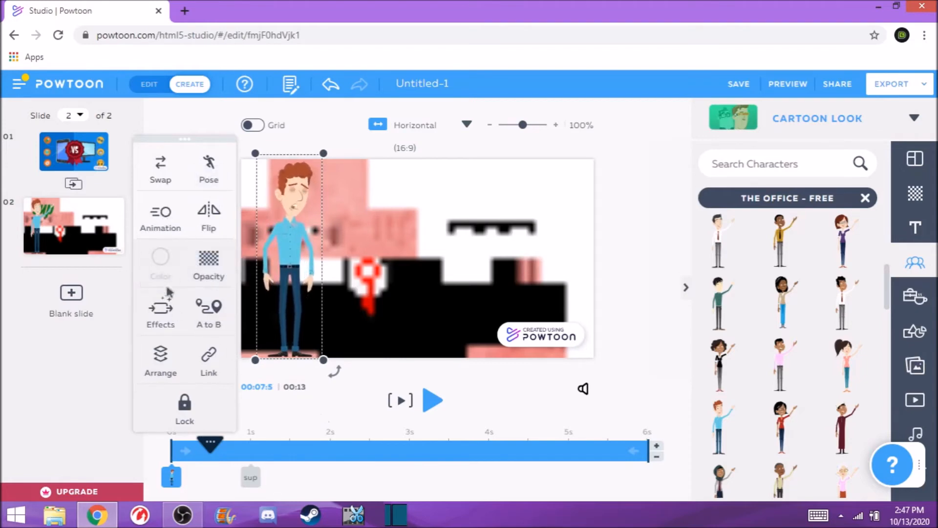
{"action": "left_click", "coordinate": [299, 274]}
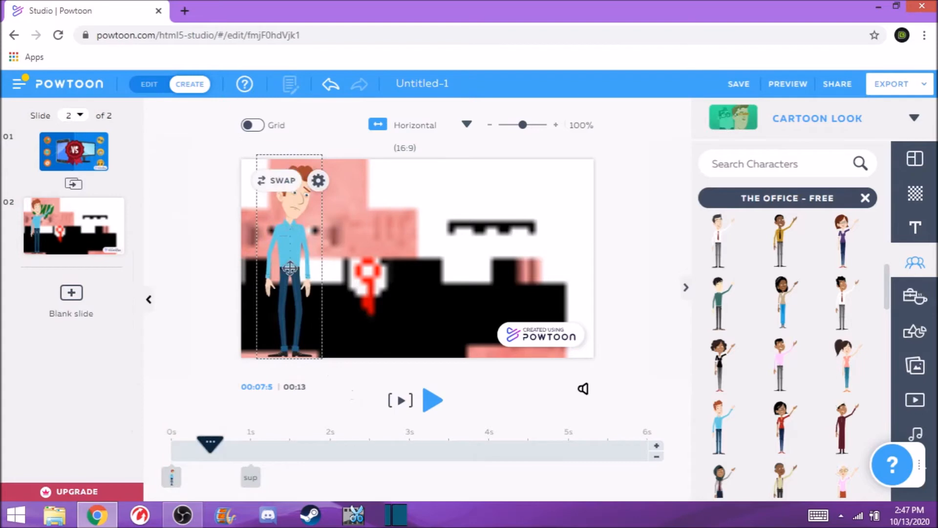
{"action": "left_click", "coordinate": [290, 268]}
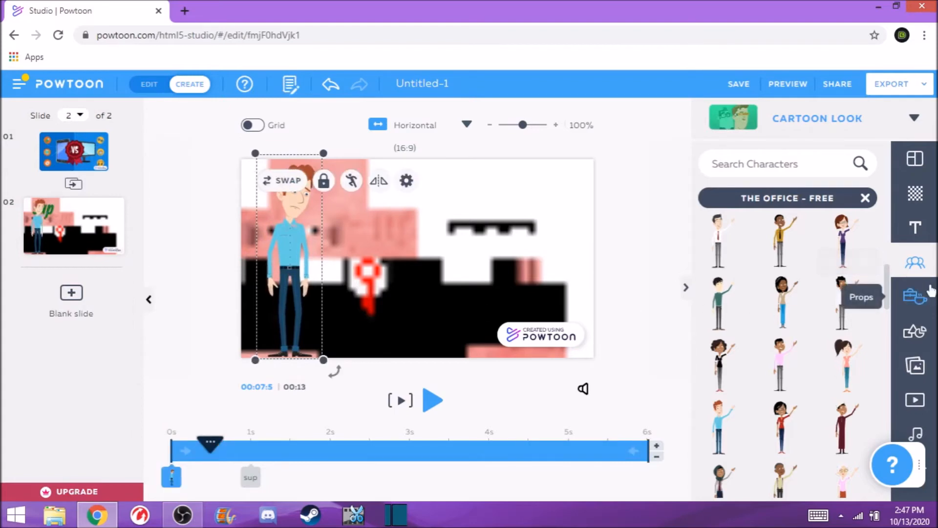
- Nudge the character slightly further down and to the left on the second slide
{"action": "left_click", "coordinate": [915, 296]}
{"action": "left_click_drag", "start_coordinate": [287, 244], "coordinate": [269, 254]}
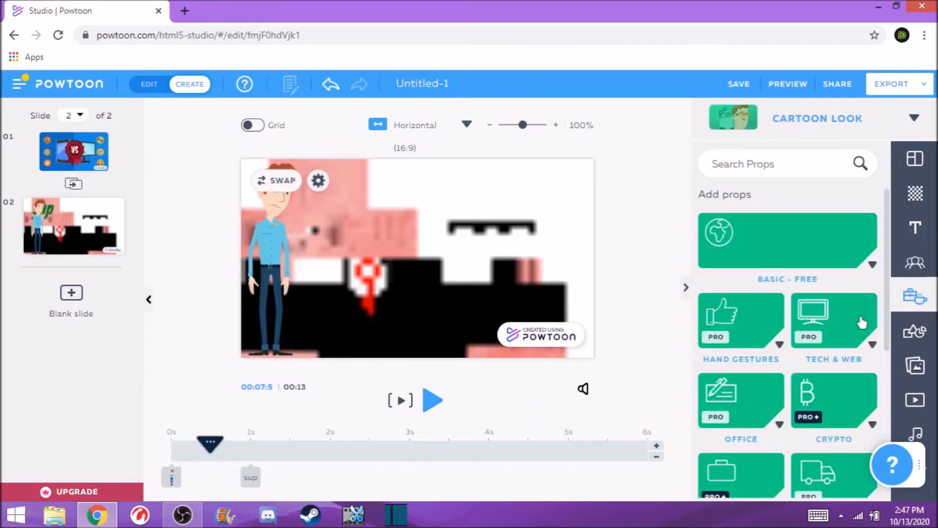
{"action": "left_click", "coordinate": [268, 236]}
{"action": "mouse_move", "coordinate": [268, 235]}
{"action": "left_mouse_down"}
{"action": "mouse_move", "coordinate": [339, 240]}
{"action": "mouse_move", "coordinate": [270, 235]}
{"action": "left_mouse_up"}
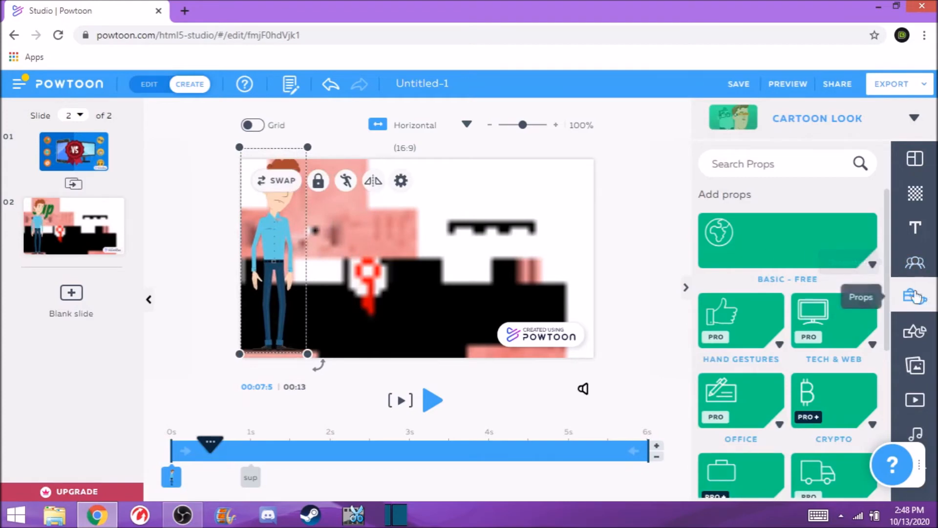
{"action": "scroll", "coordinate": [819, 288], "scroll_direction": "down", "scroll_amount": 2}
{"action": "scroll", "coordinate": [817, 281], "scroll_direction": "up", "scroll_amount": 2}
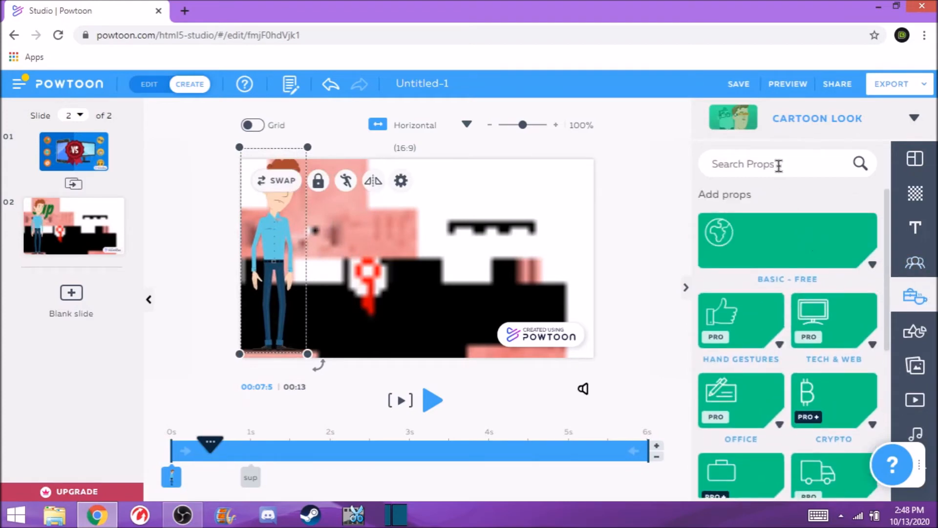
- Search the props for basketball, then for ball, and add the plain white ball to the slide
{"action": "left_click", "coordinate": [745, 170]}
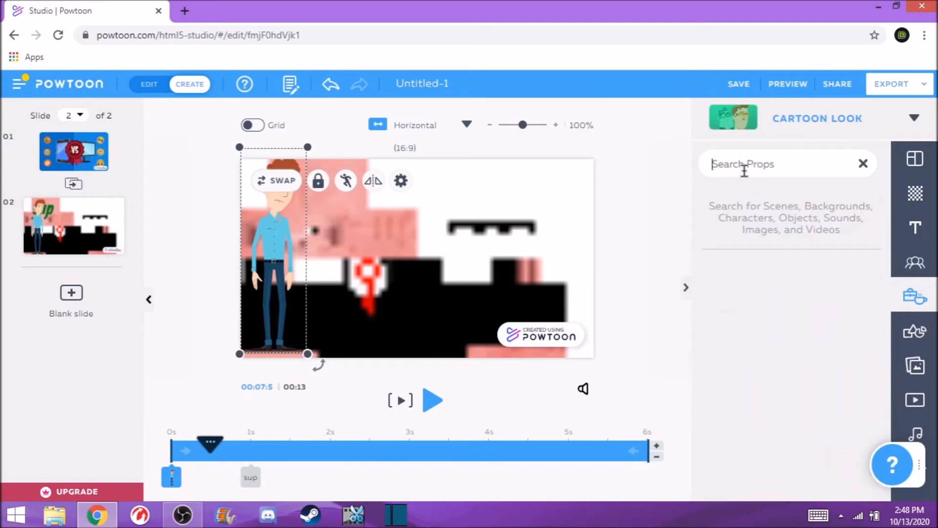
{"action": "type", "text": "basketball"}
{"action": "key", "text": "Return"}
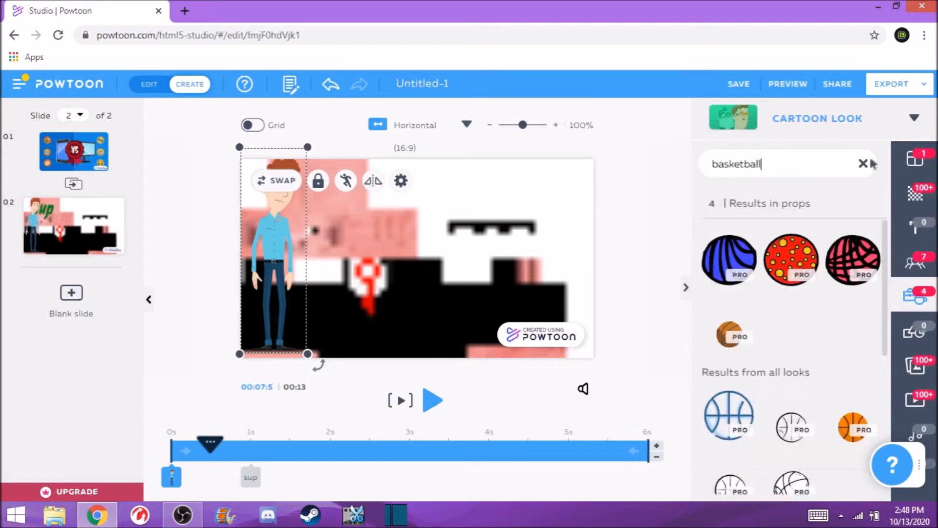
{"action": "scroll", "coordinate": [811, 306], "scroll_direction": "down", "scroll_amount": 5}
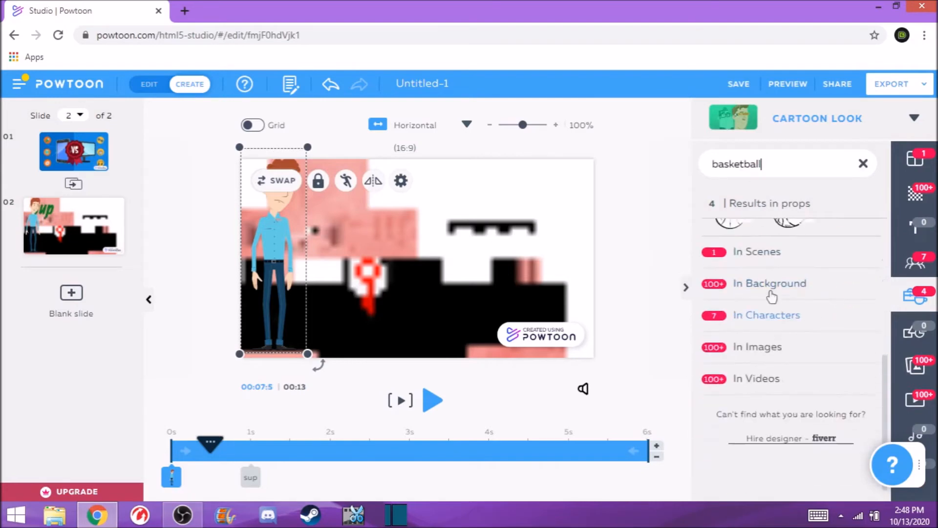
{"action": "scroll", "coordinate": [786, 250], "scroll_direction": "up", "scroll_amount": 5}
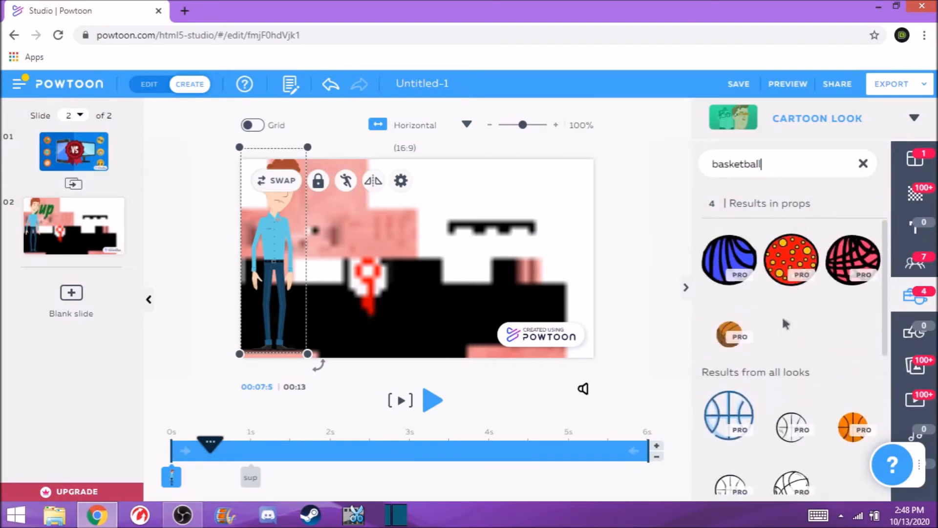
{"action": "scroll", "coordinate": [786, 324], "scroll_direction": "down", "scroll_amount": 5}
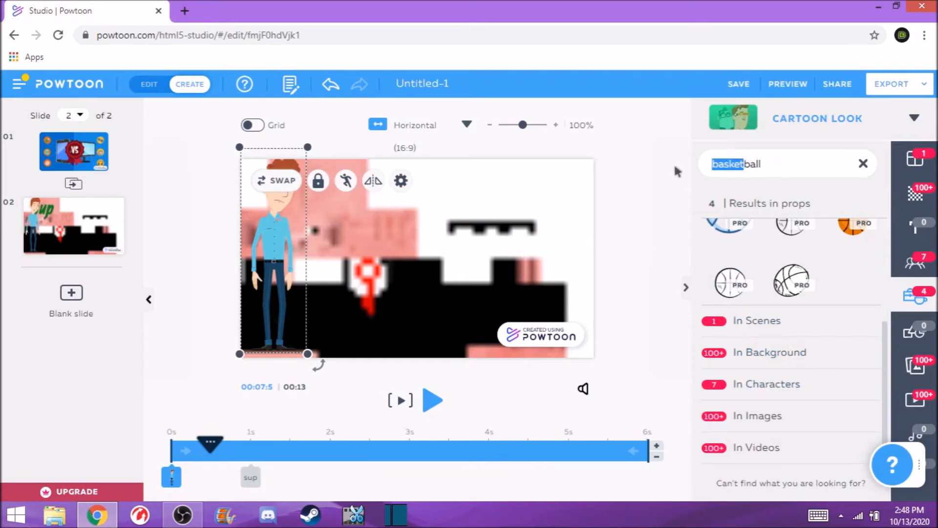
{"action": "key", "text": "BackSpace"}
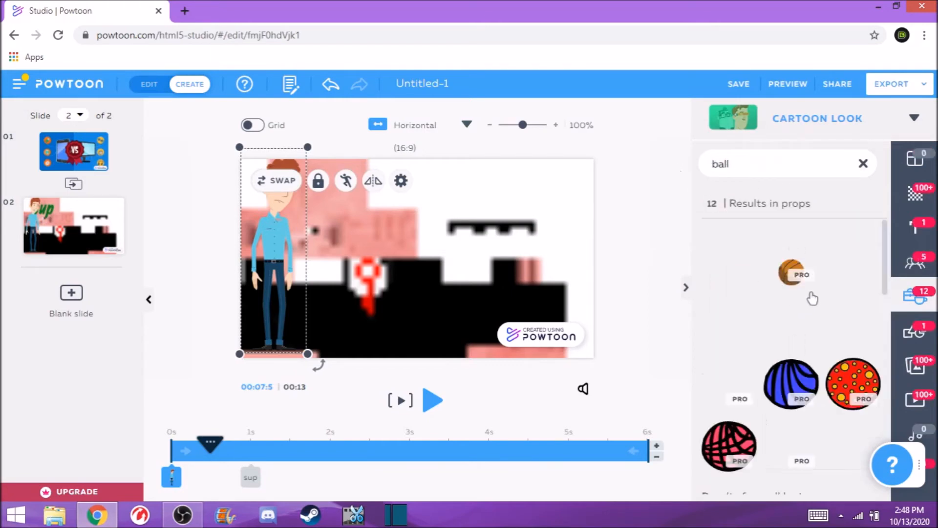
{"action": "scroll", "coordinate": [831, 294], "scroll_direction": "down", "scroll_amount": 4}
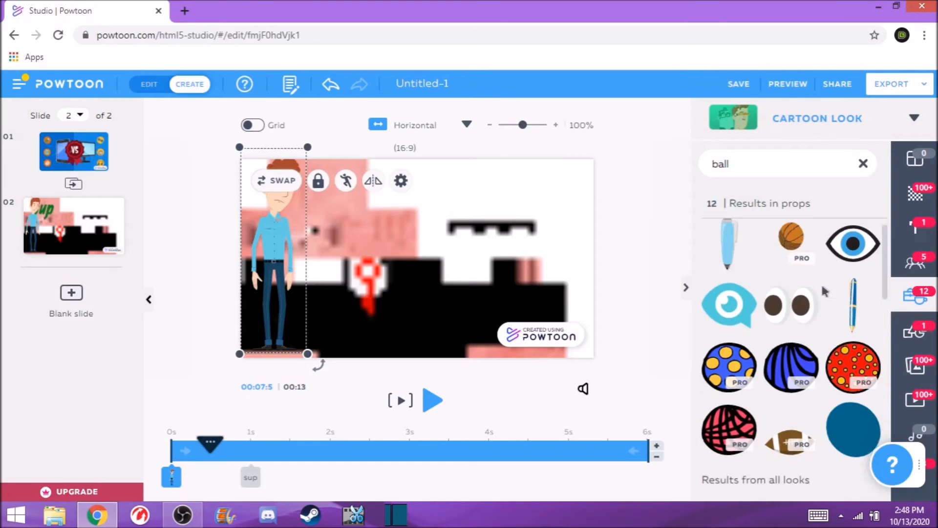
{"action": "scroll", "coordinate": [832, 292], "scroll_direction": "up", "scroll_amount": 1}
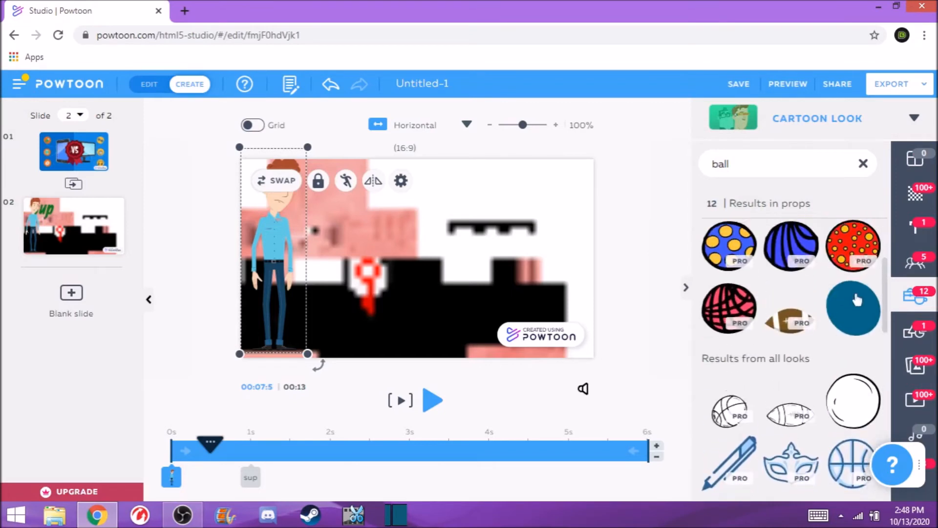
{"action": "scroll", "coordinate": [841, 301], "scroll_direction": "down", "scroll_amount": 3}
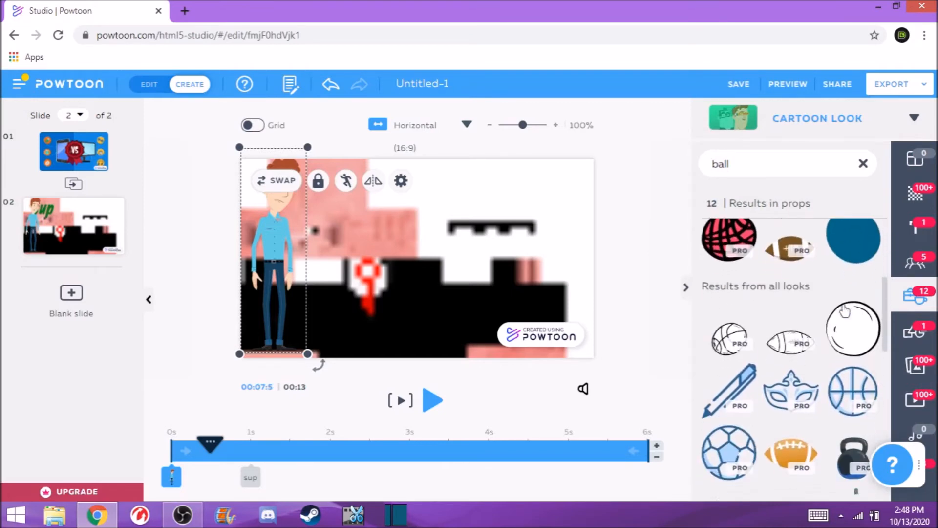
{"action": "scroll", "coordinate": [844, 309], "scroll_direction": "up", "scroll_amount": 1}
{"action": "left_click", "coordinate": [848, 335]}
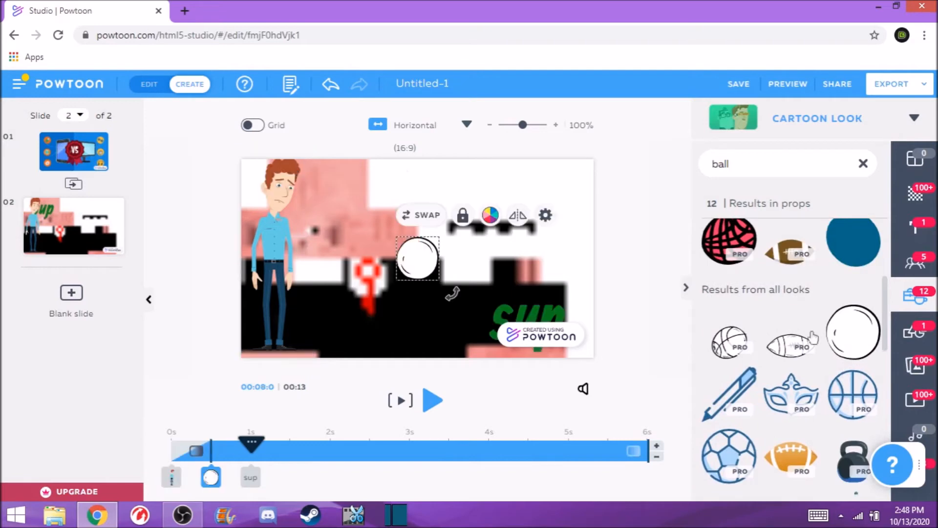
- Enlarge the white ball and place it beside the character's legs in the lower middle of the slide
{"action": "left_click_drag", "start_coordinate": [396, 236], "coordinate": [341, 180]}
{"action": "left_click_drag", "start_coordinate": [389, 252], "coordinate": [356, 317]}
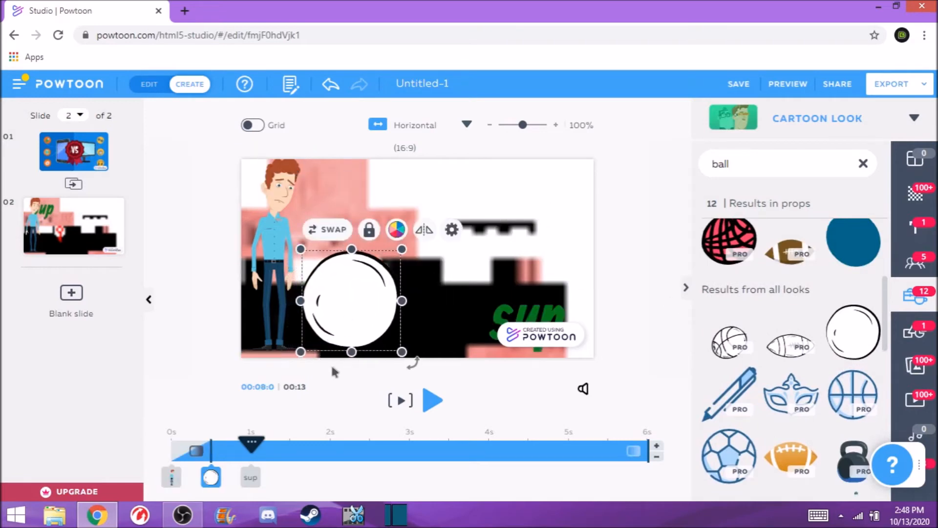
{"action": "left_click", "coordinate": [331, 368]}
- Browse the Shapes, Images and Videos libraries
{"action": "left_click", "coordinate": [913, 333]}
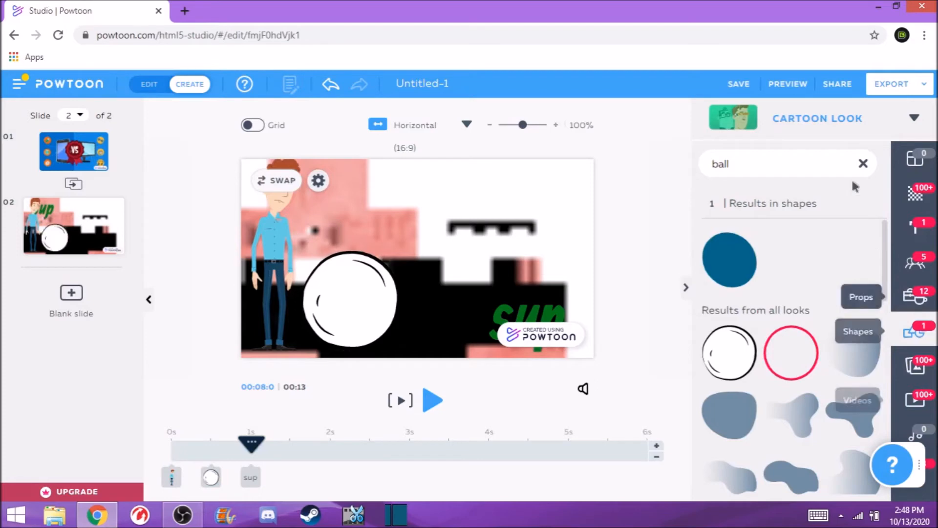
{"action": "left_click", "coordinate": [863, 164]}
{"action": "scroll", "coordinate": [821, 342], "scroll_direction": "down", "scroll_amount": 3}
{"action": "scroll", "coordinate": [839, 341], "scroll_direction": "up", "scroll_amount": 3}
{"action": "left_click", "coordinate": [915, 366]}
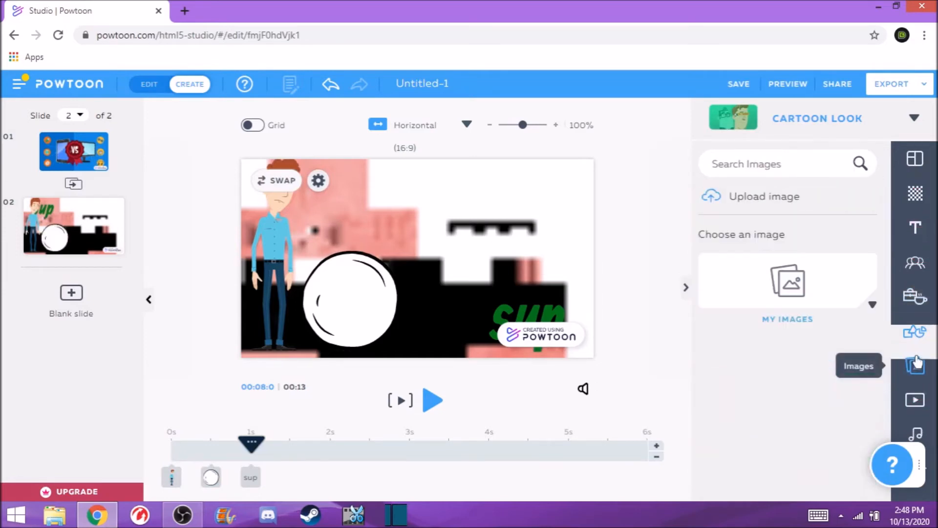
{"action": "left_click", "coordinate": [915, 400]}
{"action": "left_click_drag", "start_coordinate": [919, 463], "coordinate": [897, 165]}
- Record a short voiceover for the current slide only from the My Voiceovers section
{"action": "left_click", "coordinate": [916, 434]}
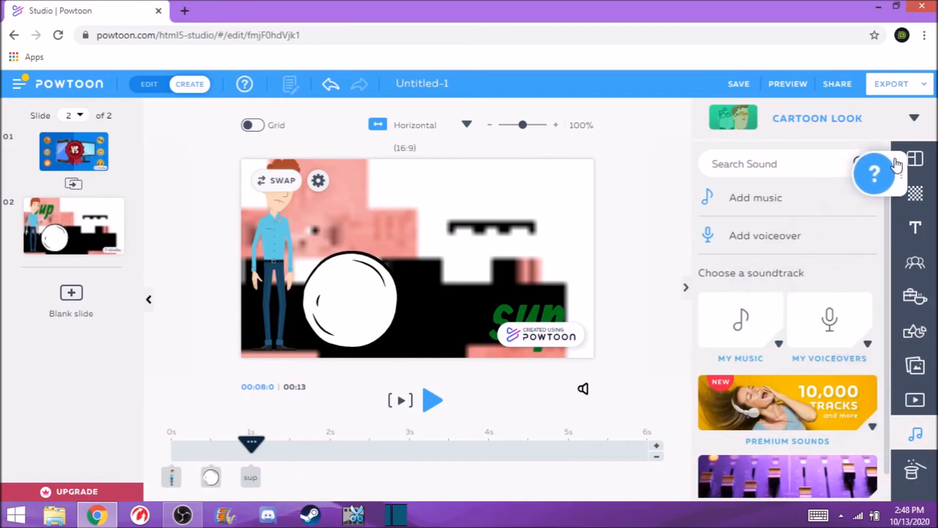
{"action": "left_click", "coordinate": [878, 340]}
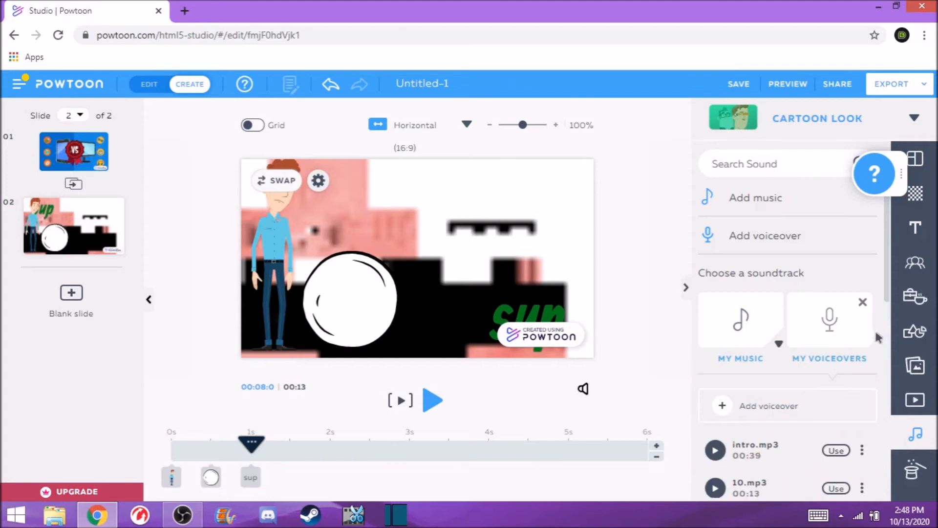
{"action": "scroll", "coordinate": [863, 293], "scroll_direction": "down", "scroll_amount": 3}
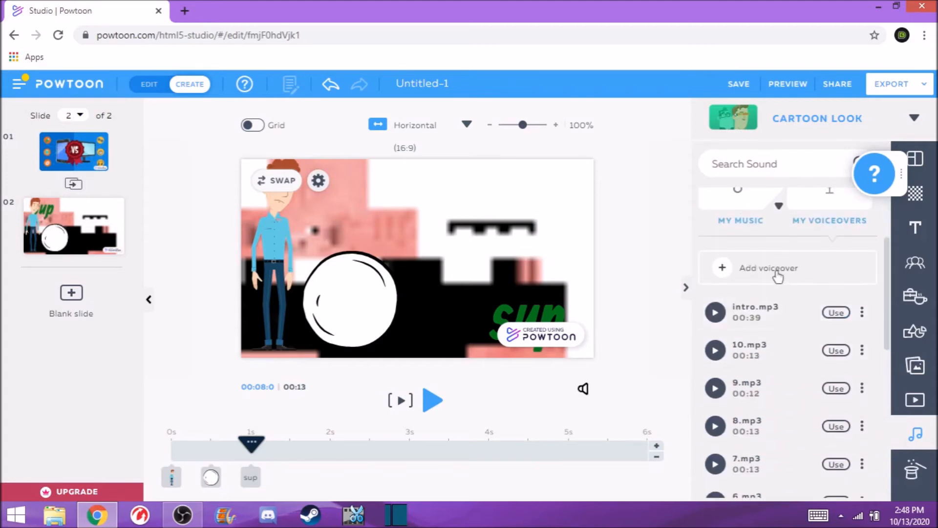
{"action": "left_click", "coordinate": [777, 276]}
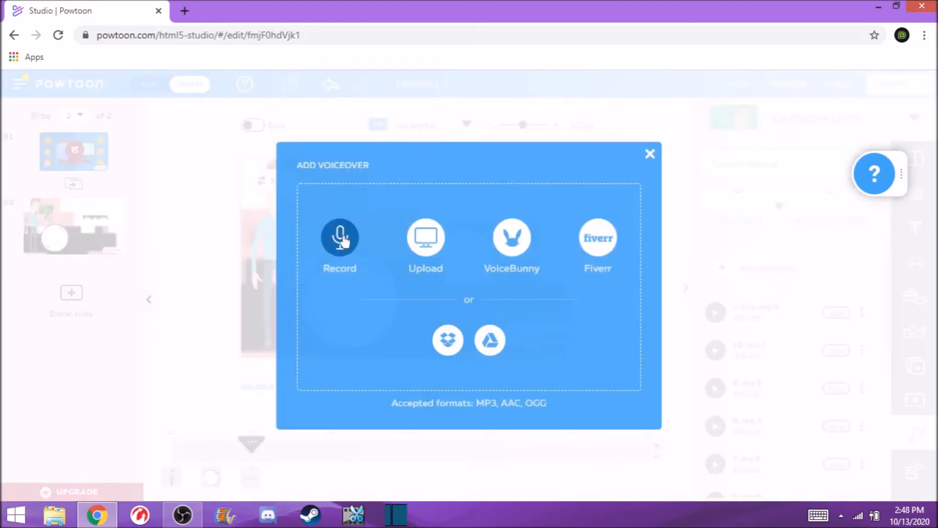
{"action": "left_click", "coordinate": [341, 238]}
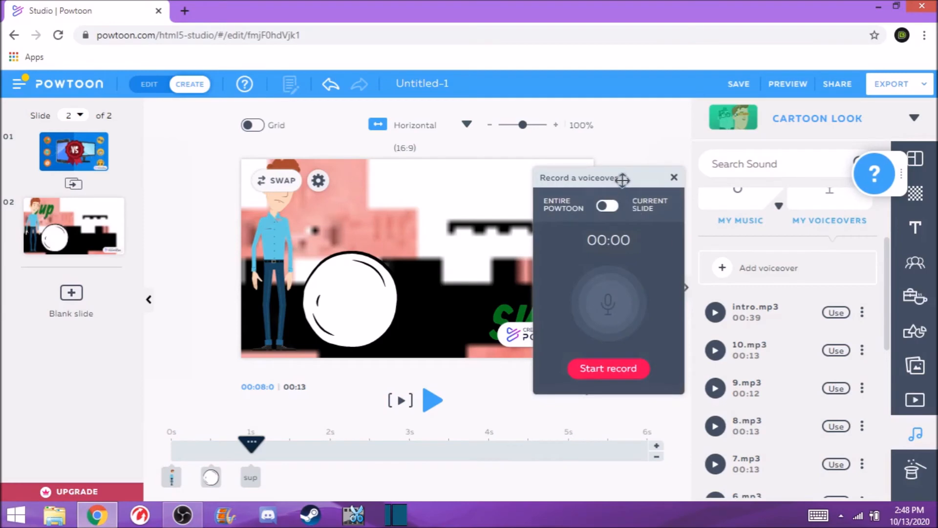
{"action": "left_click_drag", "start_coordinate": [622, 180], "coordinate": [657, 189]}
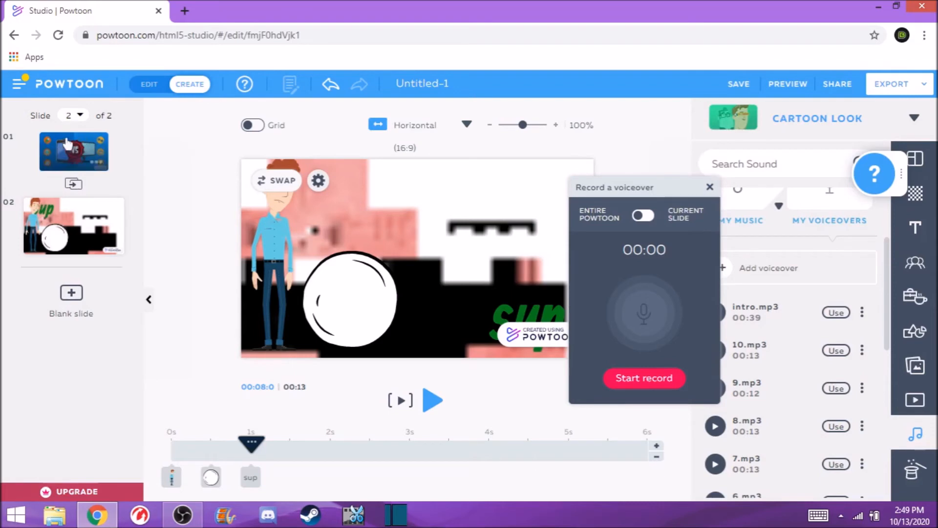
{"action": "left_click", "coordinate": [645, 216]}
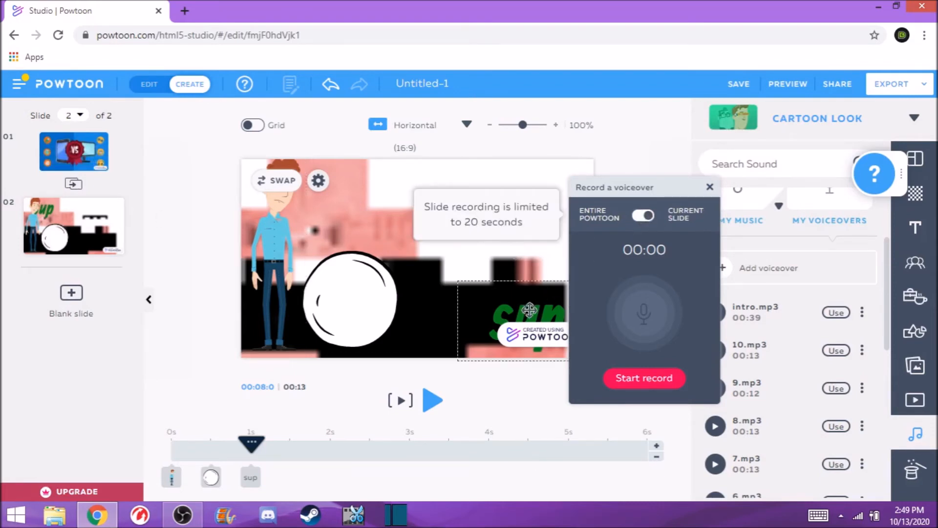
{"action": "left_click", "coordinate": [649, 386]}
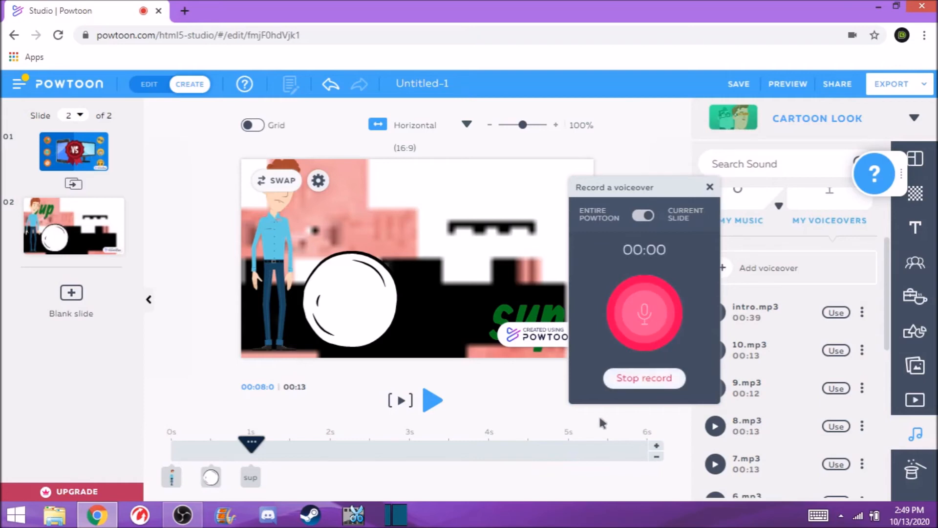
{"action": "left_click", "coordinate": [646, 381]}
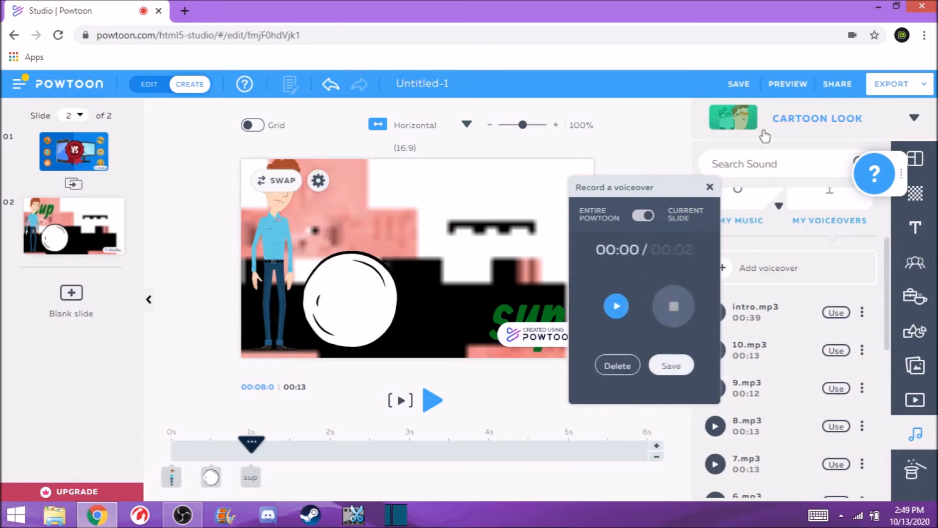
- Play back the recording, save it under the name biill, and close the sound control
{"action": "left_click", "coordinate": [614, 306]}
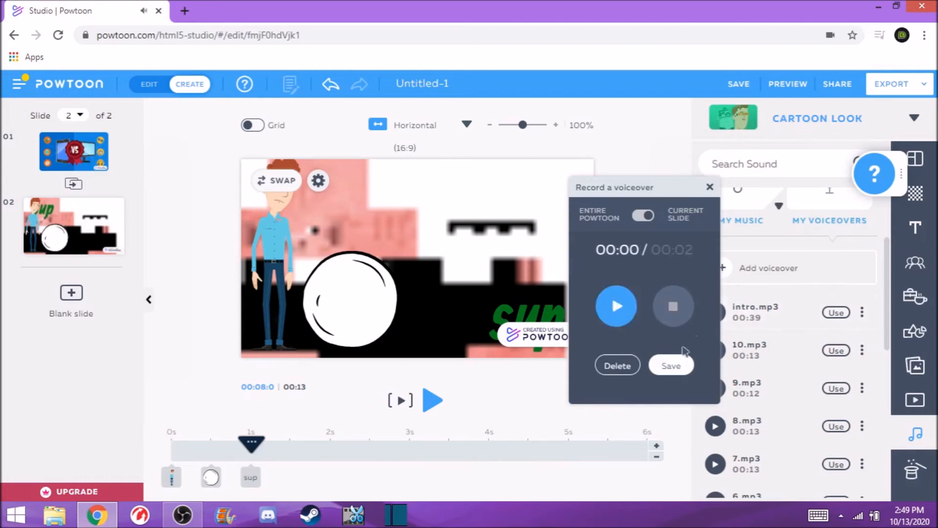
{"action": "left_click", "coordinate": [672, 366]}
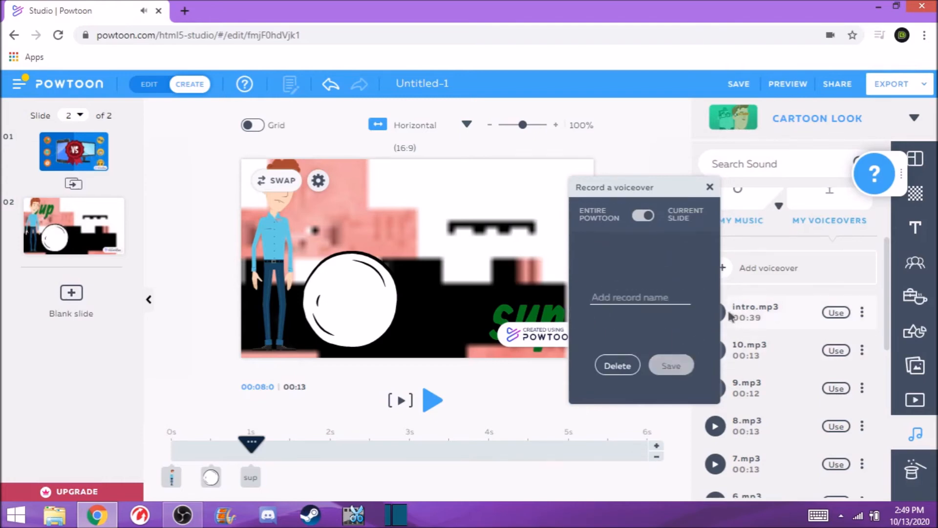
{"action": "type", "text": "biill"}
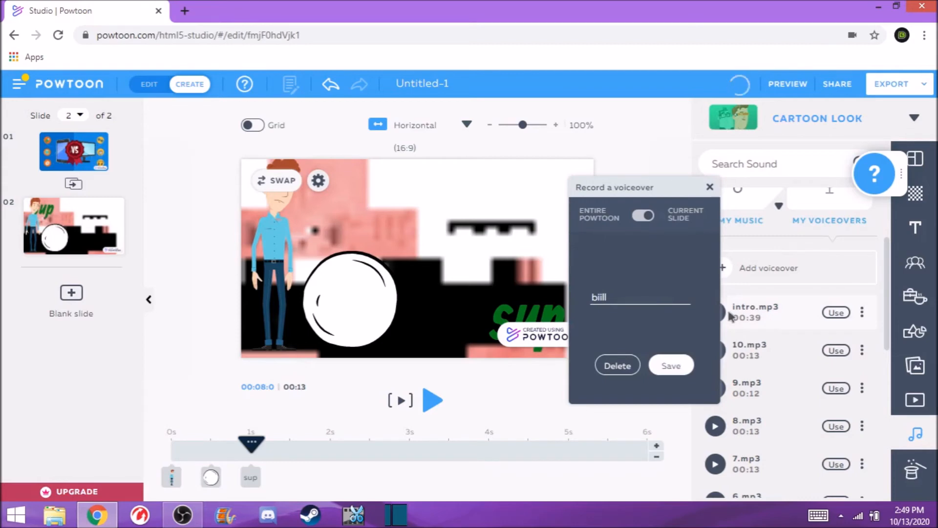
{"action": "left_click", "coordinate": [673, 366]}
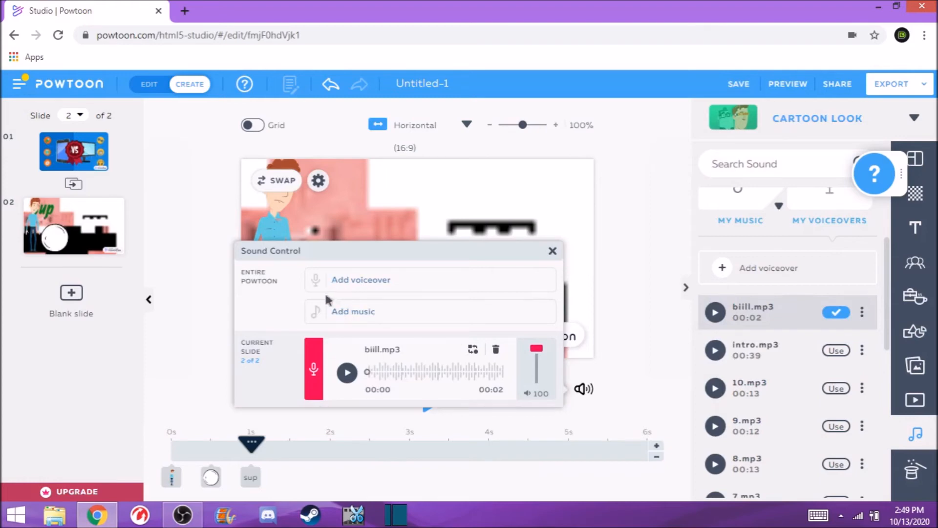
{"action": "left_click", "coordinate": [552, 251]}
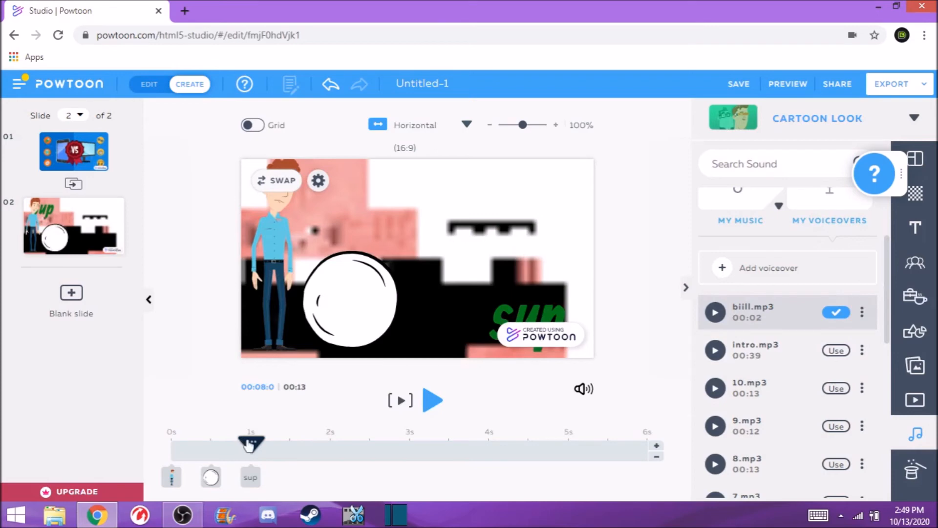
- Play the second slide from its start to preview it with the voiceover, then pause
{"action": "left_click_drag", "start_coordinate": [249, 445], "coordinate": [171, 442]}
{"action": "left_click", "coordinate": [433, 400]}
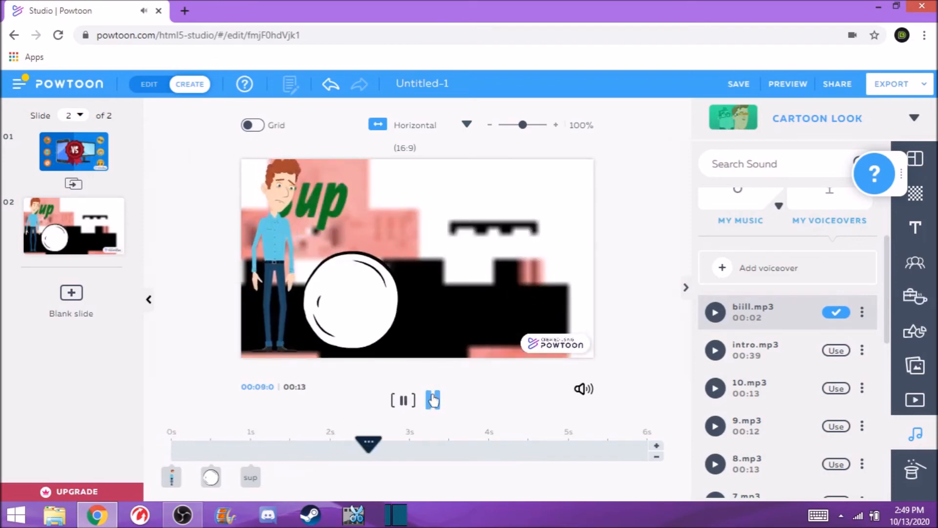
{"action": "left_click", "coordinate": [433, 399]}
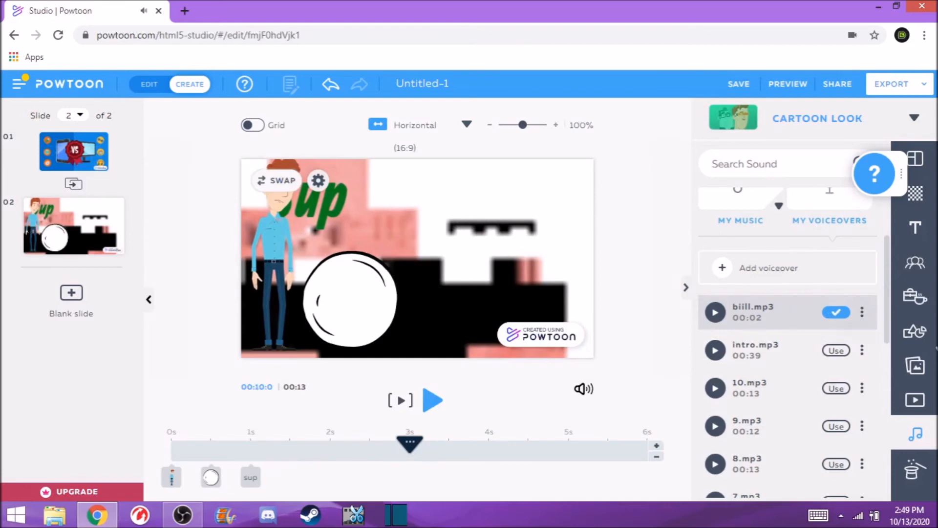
- Browse the Winter Holidays theme in the specials library
{"action": "left_click", "coordinate": [914, 468]}
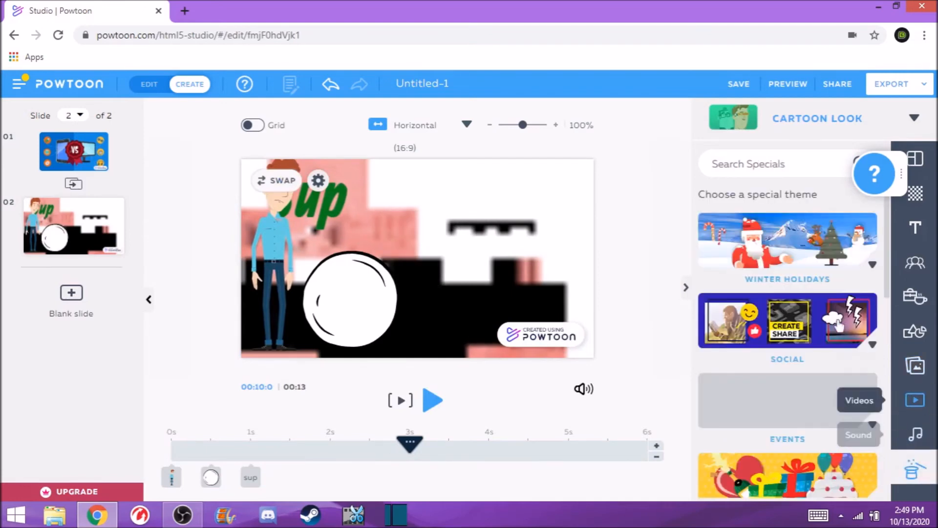
{"action": "left_click", "coordinate": [870, 263]}
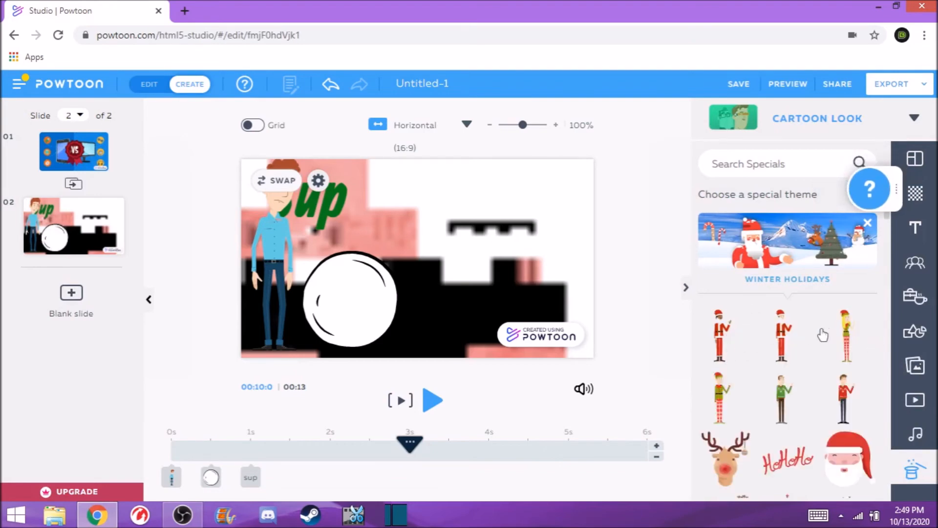
{"action": "scroll", "coordinate": [823, 335], "scroll_direction": "down", "scroll_amount": 3}
{"action": "scroll", "coordinate": [831, 342], "scroll_direction": "down", "scroll_amount": 3}
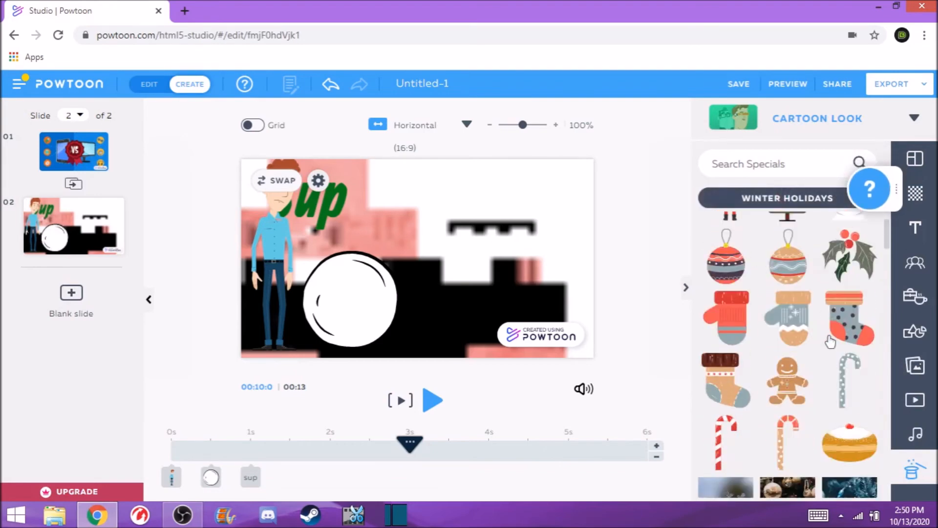
{"action": "scroll", "coordinate": [831, 343], "scroll_direction": "up", "scroll_amount": 6}
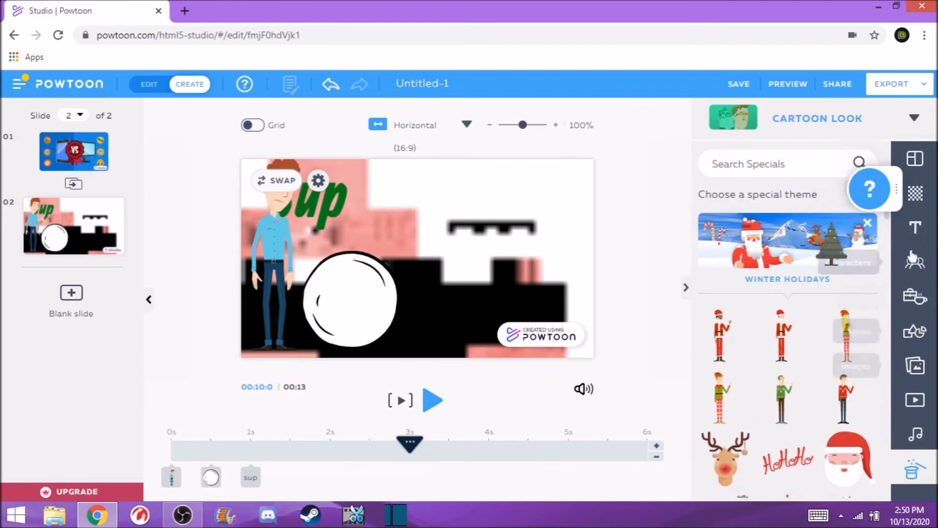
{"action": "left_click", "coordinate": [276, 211]}
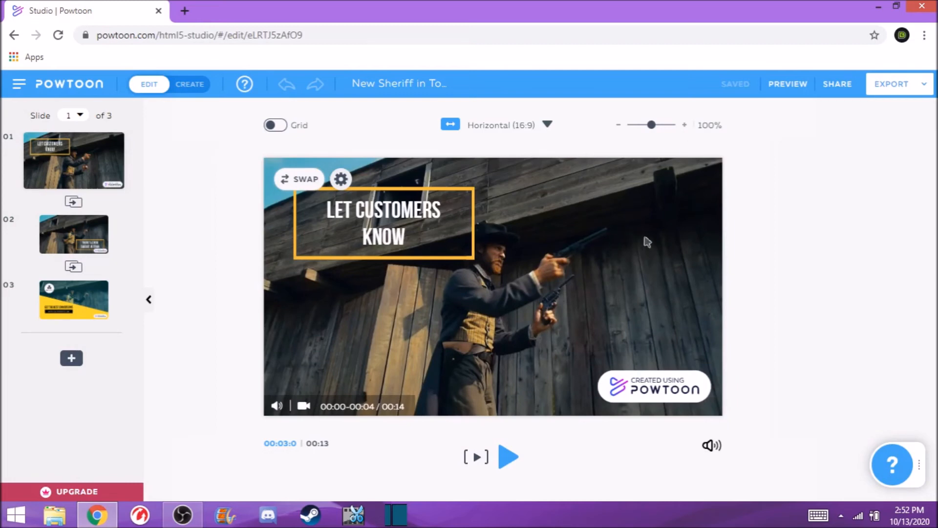
- Play the presentation from the current slide to preview it, then pause playback
{"action": "left_click", "coordinate": [509, 456]}
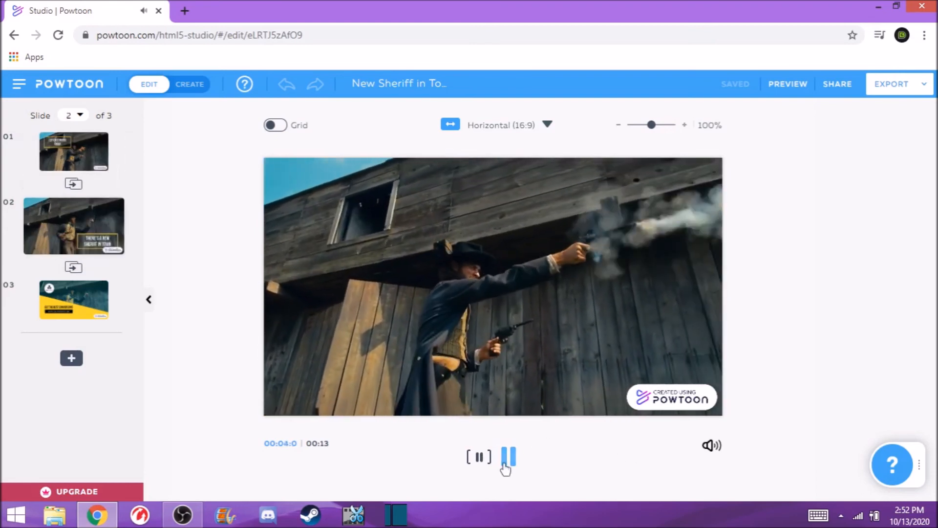
{"action": "left_click", "coordinate": [505, 463]}
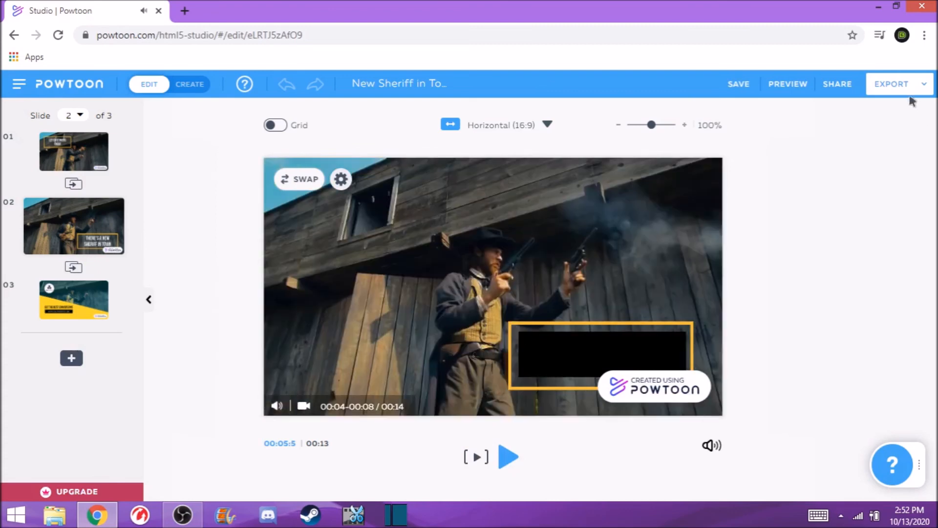
- Start a YouTube export with the authorized channel account, set its privacy to Unlisted, and continue to details
{"action": "left_click", "coordinate": [906, 86]}
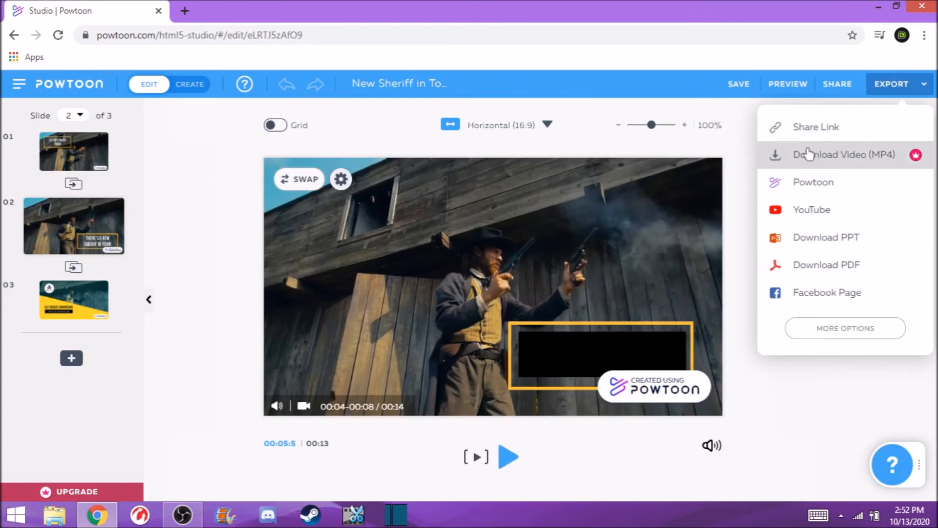
{"action": "left_click", "coordinate": [797, 211]}
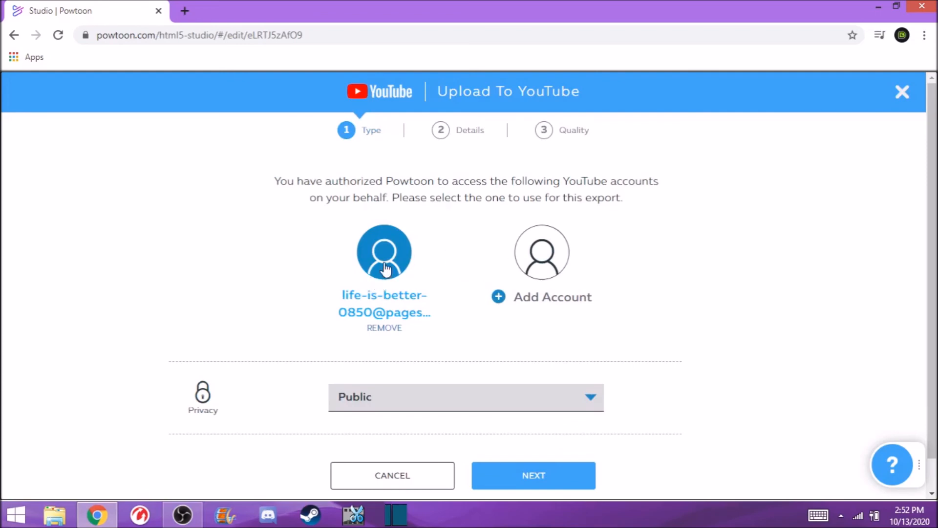
{"action": "left_click", "coordinate": [442, 411]}
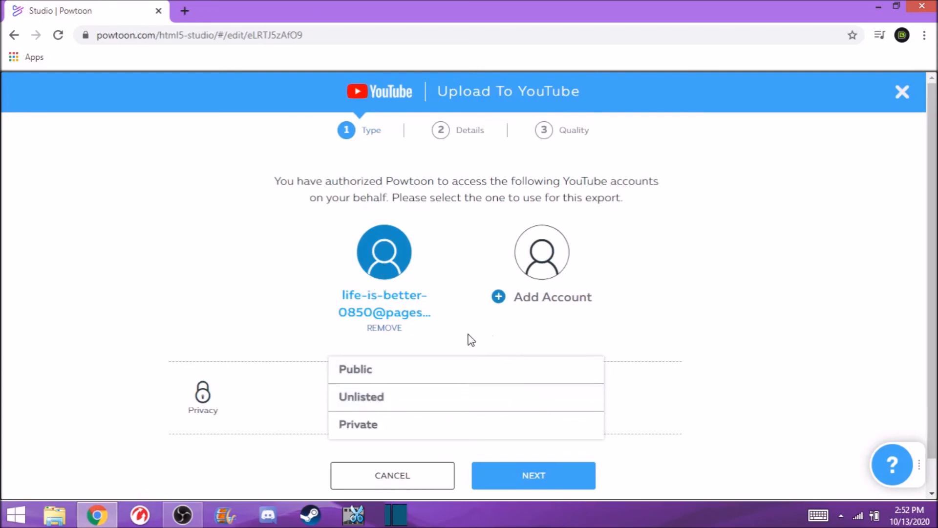
{"action": "left_click", "coordinate": [388, 424]}
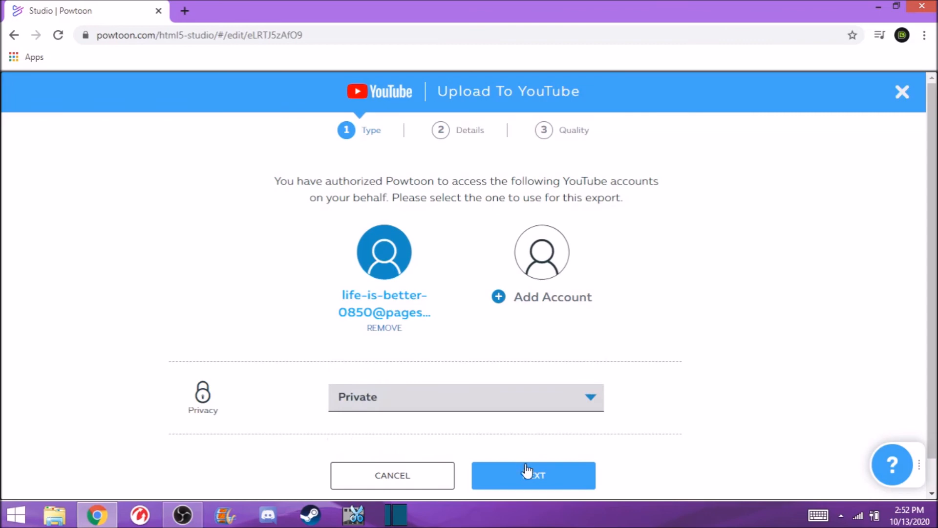
{"action": "left_click", "coordinate": [514, 394]}
{"action": "left_click", "coordinate": [429, 406]}
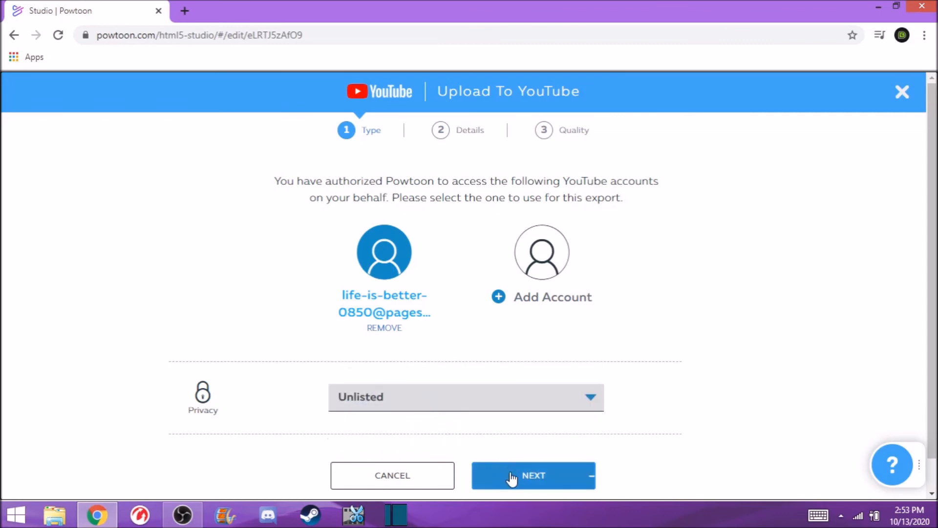
{"action": "left_click", "coordinate": [511, 479]}
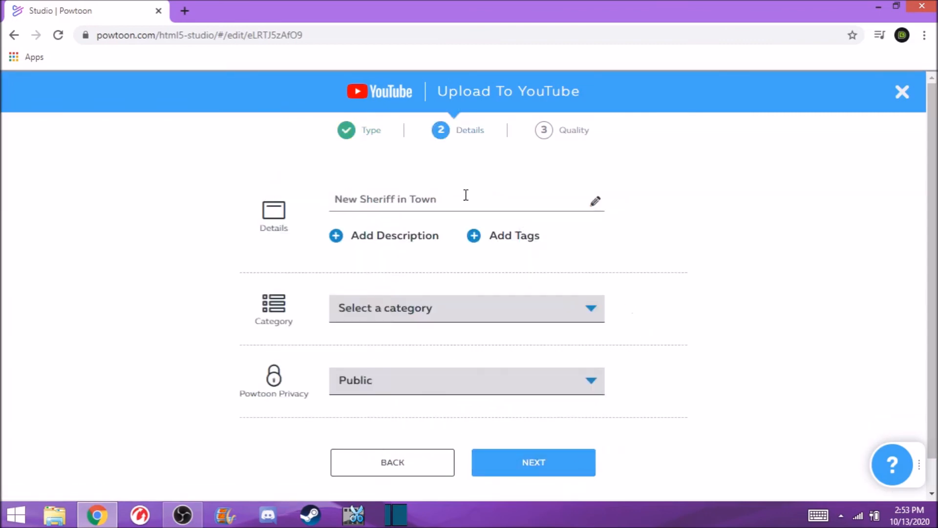
- Set the YouTube category to Education and upload the video with watermarks at HD Quality 720p
{"action": "left_click", "coordinate": [420, 308]}
{"action": "left_click", "coordinate": [688, 335]}
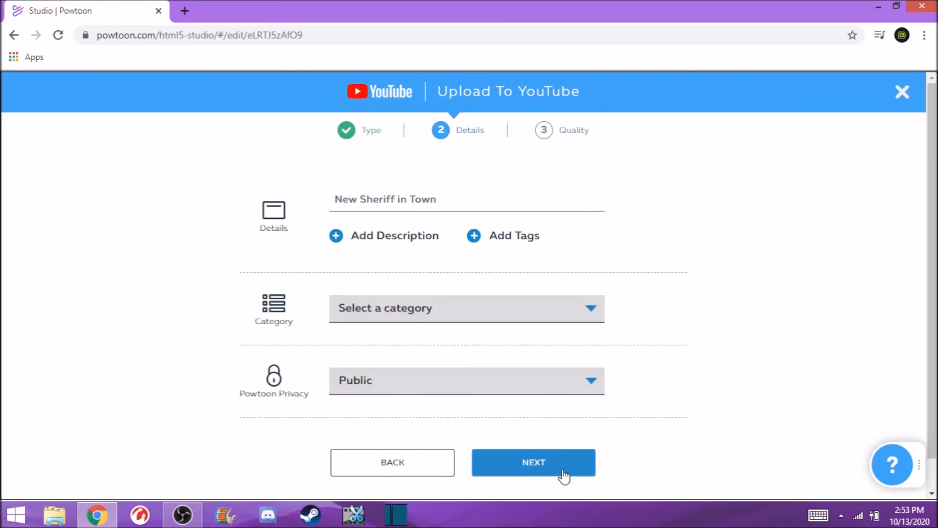
{"action": "left_click", "coordinate": [511, 460]}
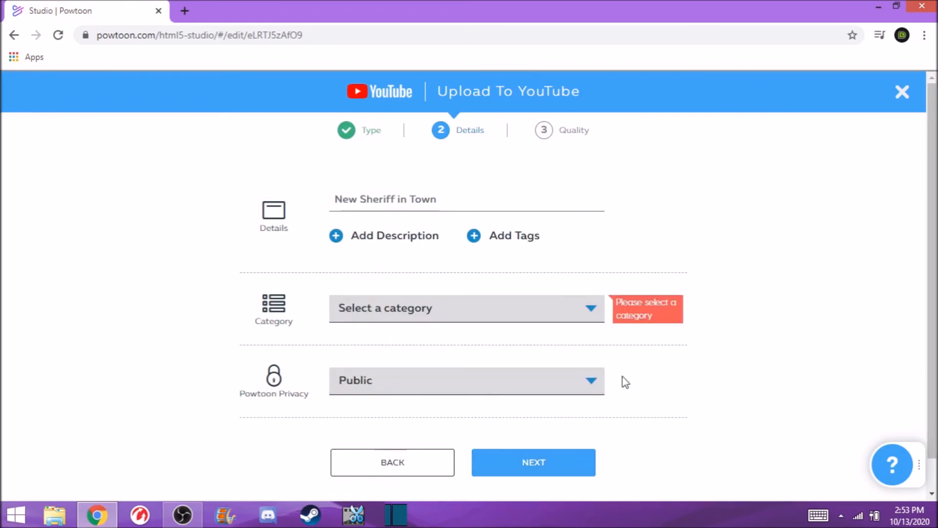
{"action": "left_click", "coordinate": [566, 300]}
{"action": "left_click", "coordinate": [463, 294]}
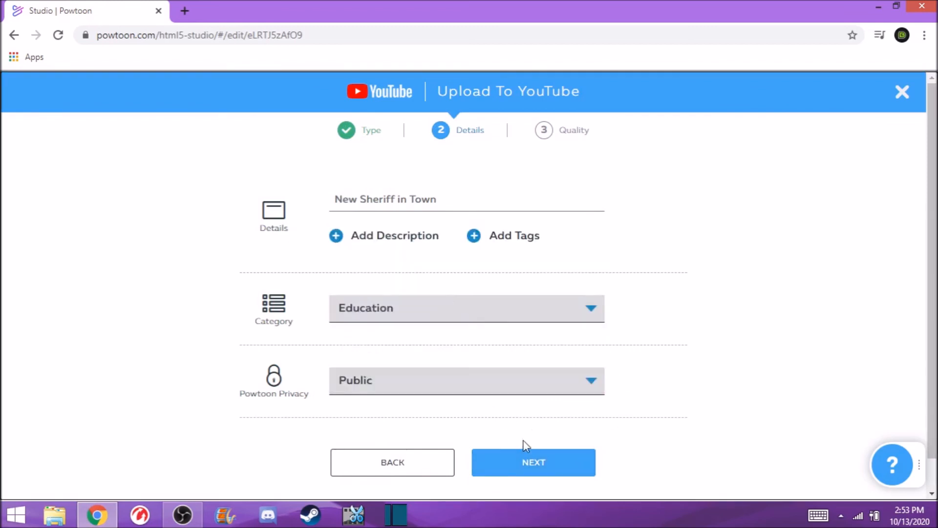
{"action": "left_click", "coordinate": [509, 460]}
{"action": "mouse_move", "coordinate": [401, 192]}
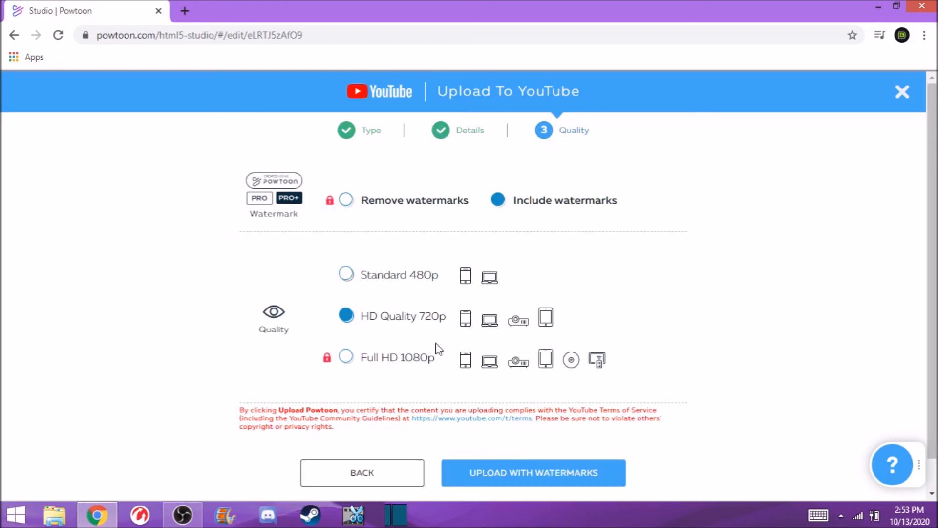
{"action": "left_click", "coordinate": [497, 470]}
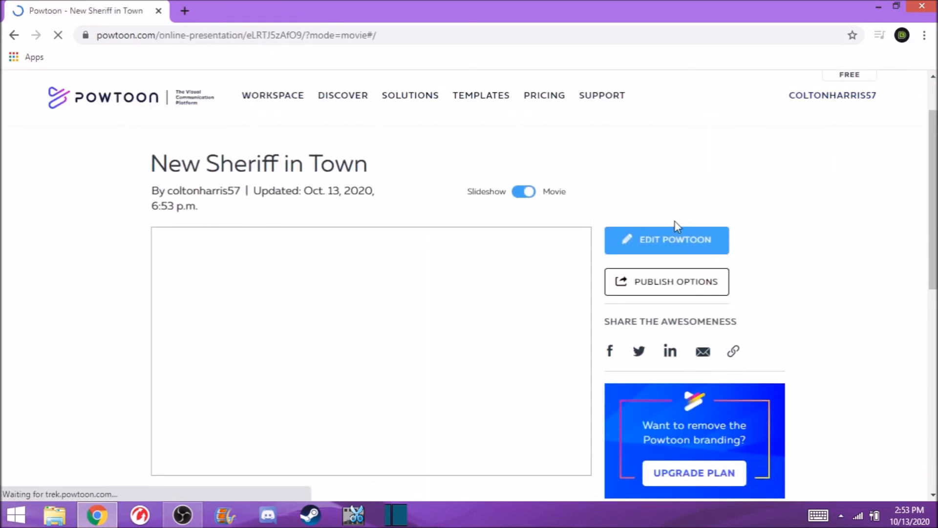
{"action": "scroll", "coordinate": [675, 221], "scroll_direction": "down", "scroll_amount": 1}
{"action": "left_click", "coordinate": [185, 11]}
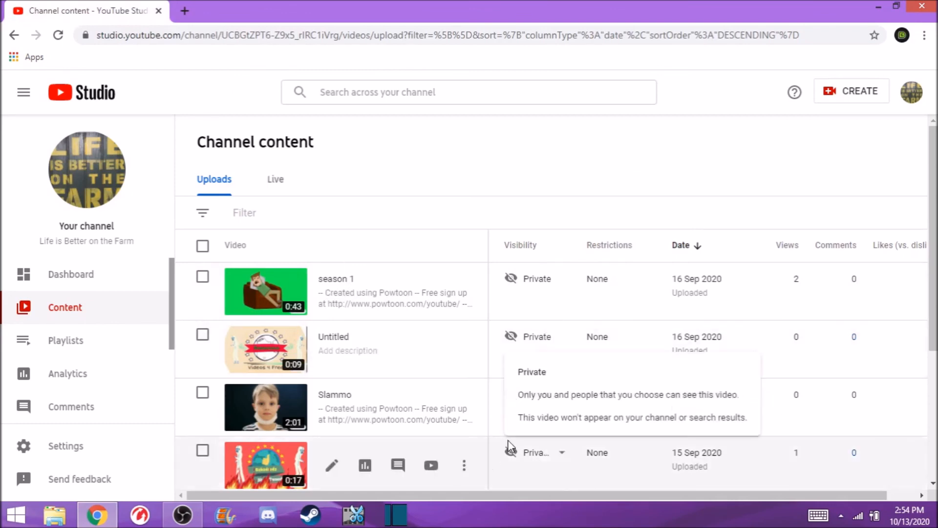
{"action": "scroll", "coordinate": [515, 445], "scroll_direction": "down", "scroll_amount": 1}
{"action": "scroll", "coordinate": [517, 445], "scroll_direction": "up", "scroll_amount": 1}
{"action": "mouse_move", "coordinate": [518, 449]}
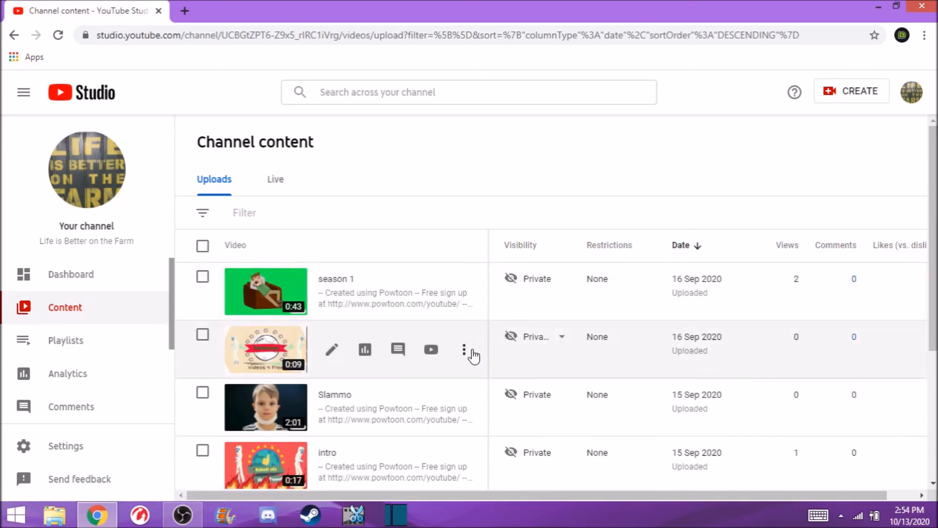
{"action": "left_click", "coordinate": [468, 351]}
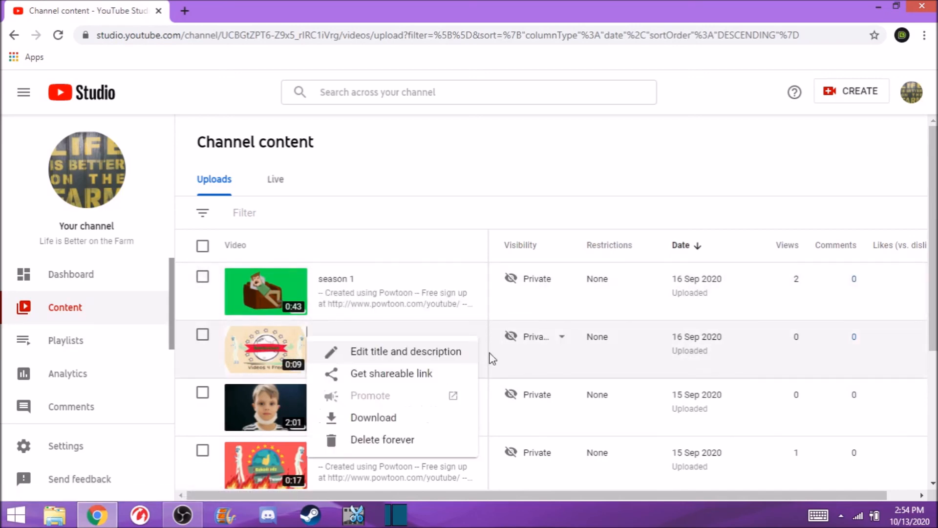
{"action": "left_click", "coordinate": [377, 416]}
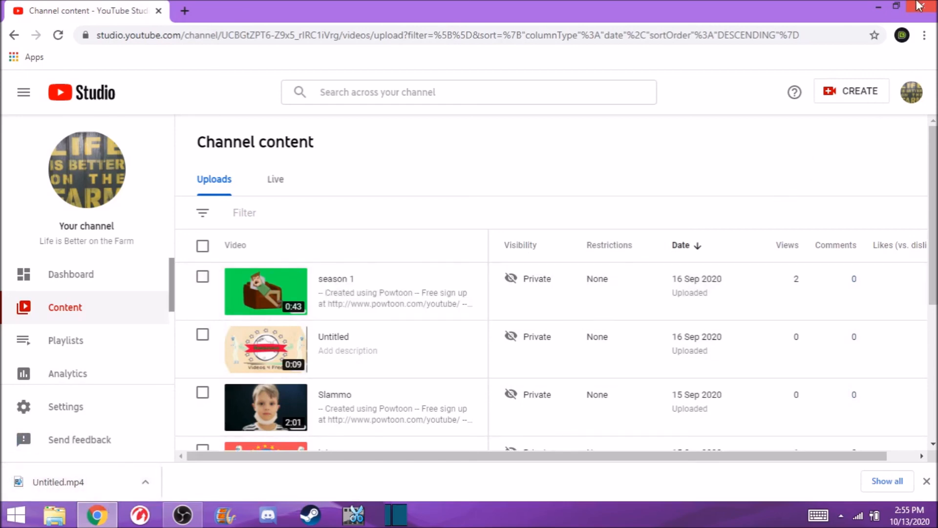
- Close the browser and import the downloaded Untitled video from Downloads into Movie Maker
{"action": "left_click", "coordinate": [921, 6]}
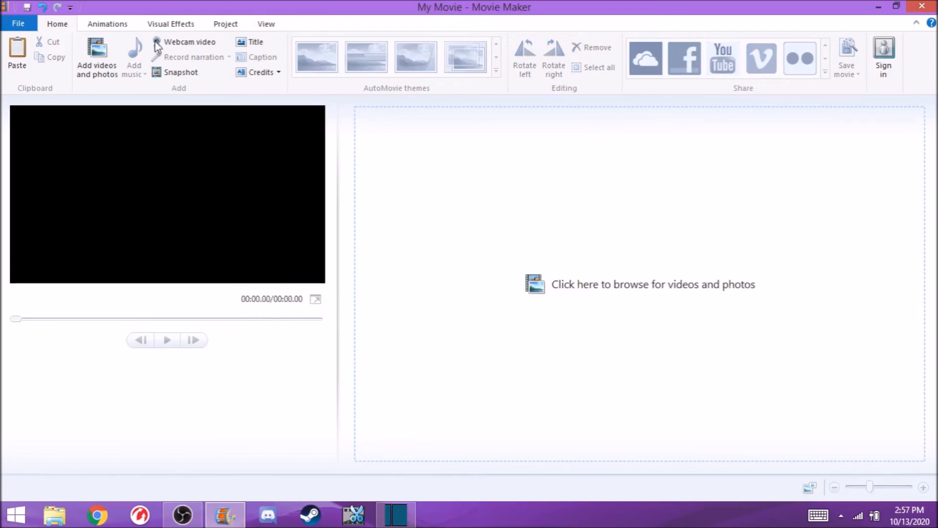
{"action": "left_click", "coordinate": [98, 58]}
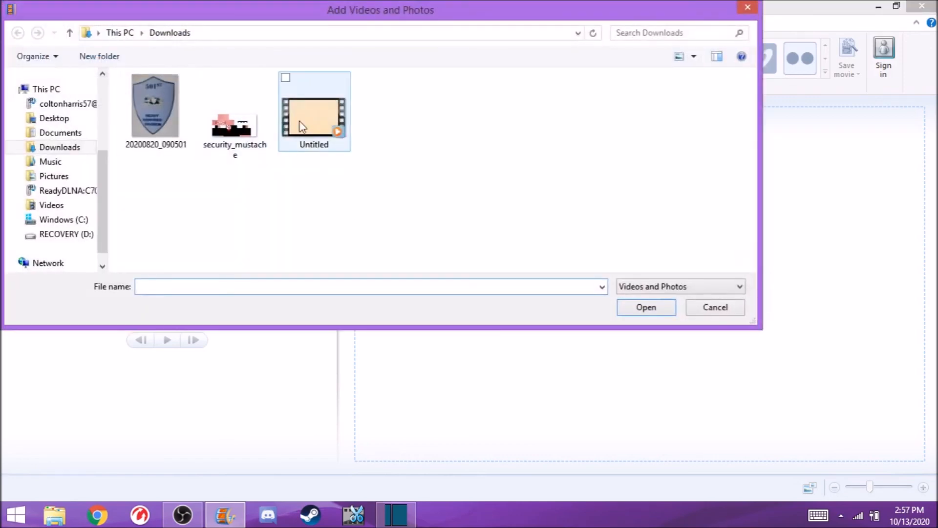
{"action": "double_click", "coordinate": [320, 128]}
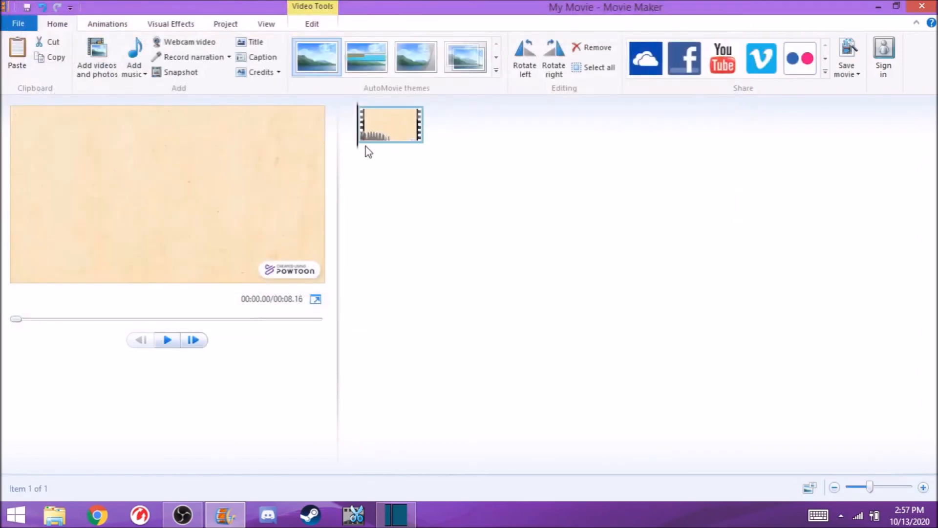
- Trim the clip by splitting it at about 4.17 seconds and removing the second part, then preview it
{"action": "left_click_drag", "start_coordinate": [360, 151], "coordinate": [394, 154]}
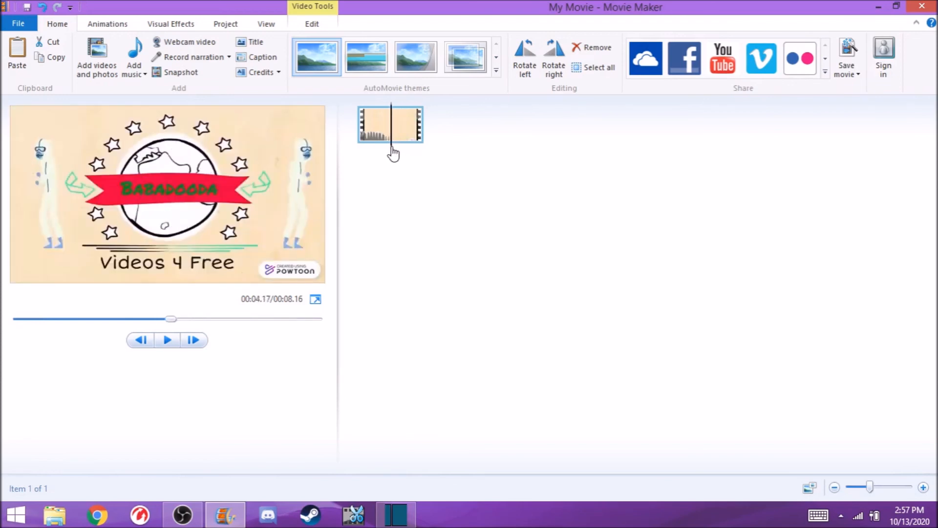
{"action": "right_click", "coordinate": [392, 153]}
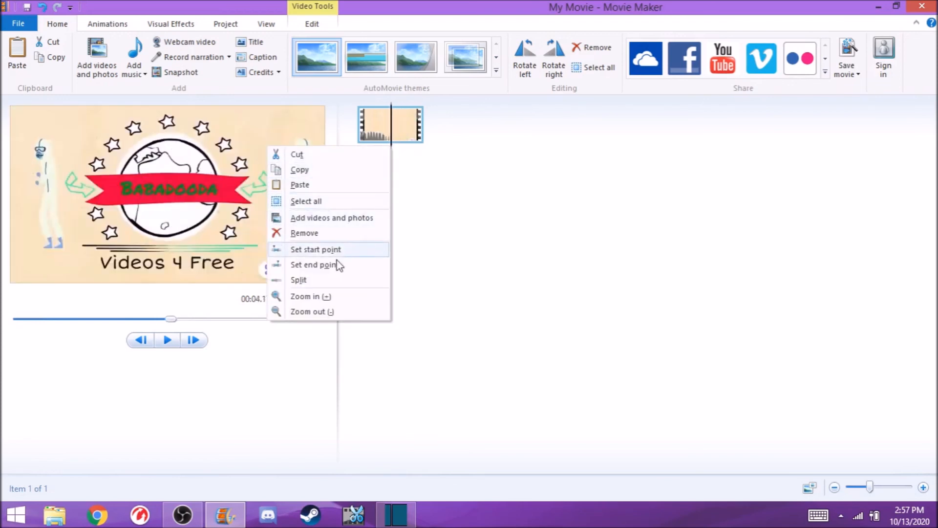
{"action": "left_click", "coordinate": [293, 280]}
{"action": "right_click", "coordinate": [452, 141]}
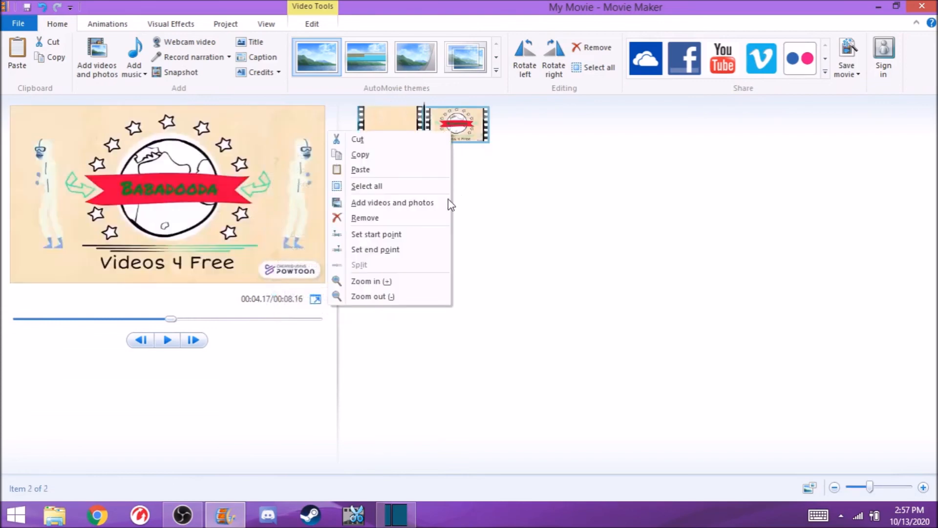
{"action": "left_click", "coordinate": [403, 220]}
{"action": "key", "text": "space"}
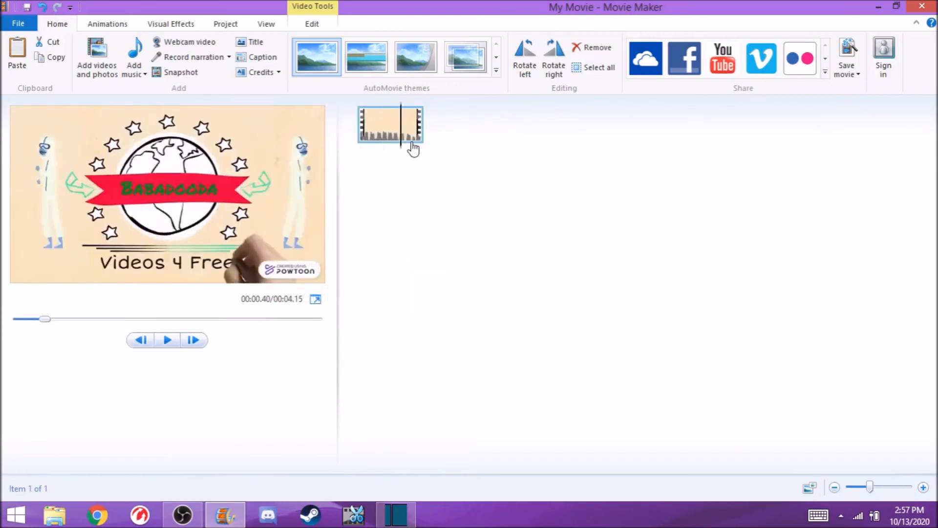